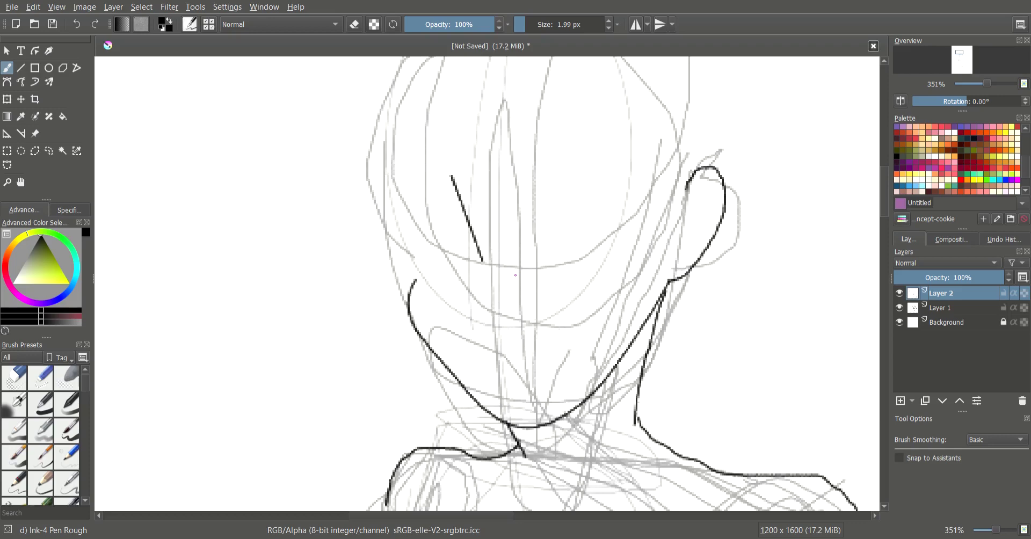
# Erase the first dark ink lines, briefly clearing then restoring the sketch lines
pyautogui.keyDown('ctrl'); pyautogui.scroll(-5, 515, 275); pyautogui.keyUp('ctrl')
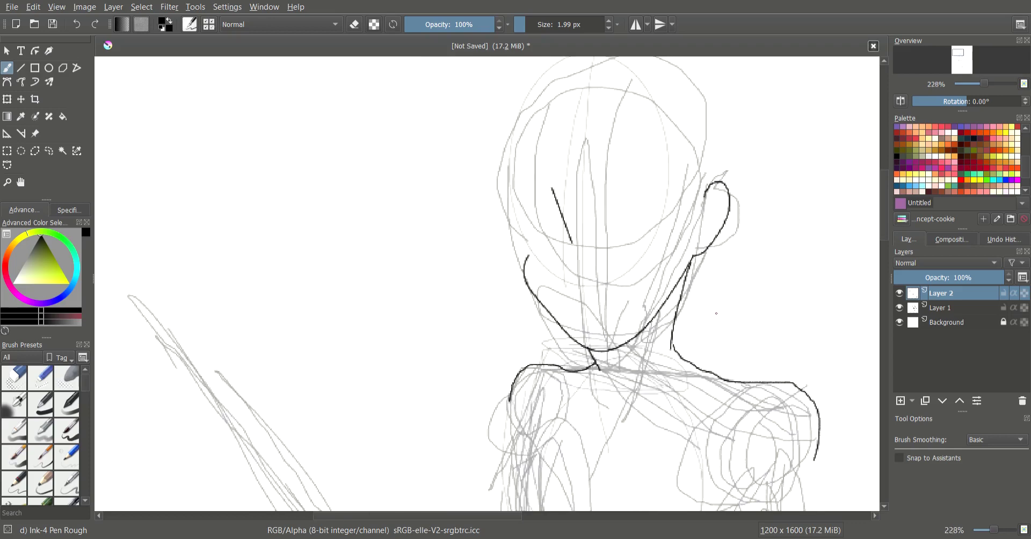
pyautogui.keyDown('ctrl'); pyautogui.scroll(4, 516, 275); pyautogui.keyUp('ctrl')
pyautogui.keyDown('ctrl'); pyautogui.scroll(-2, 516, 275); pyautogui.keyUp('ctrl')
pyautogui.press('e')
pyautogui.moveTo(515, 242); pyautogui.dragTo(725, 311)
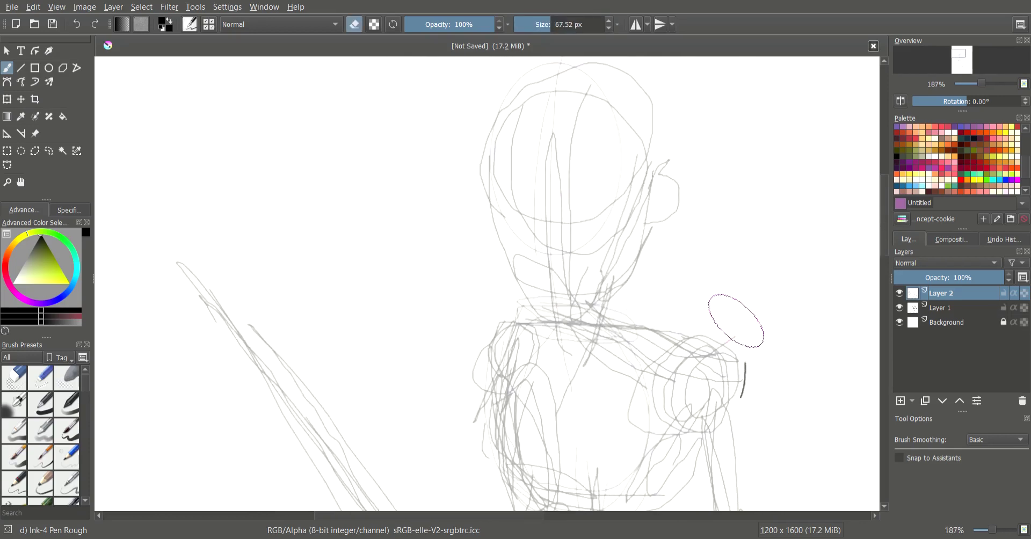
pyautogui.press('e')
pyautogui.keyDown('ctrl'); pyautogui.scroll(3, 500, 214); pyautogui.keyUp('ctrl')
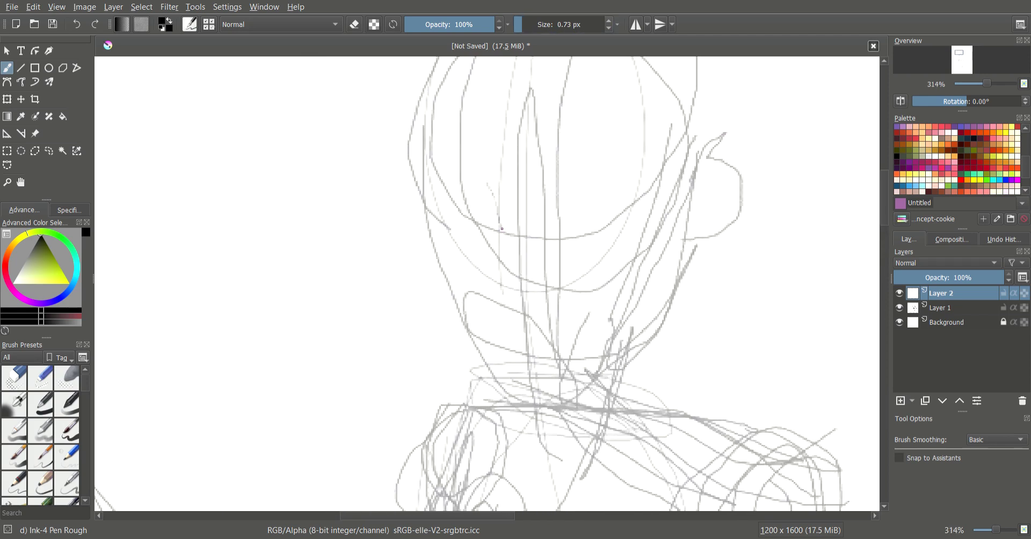
pyautogui.press('Delete')
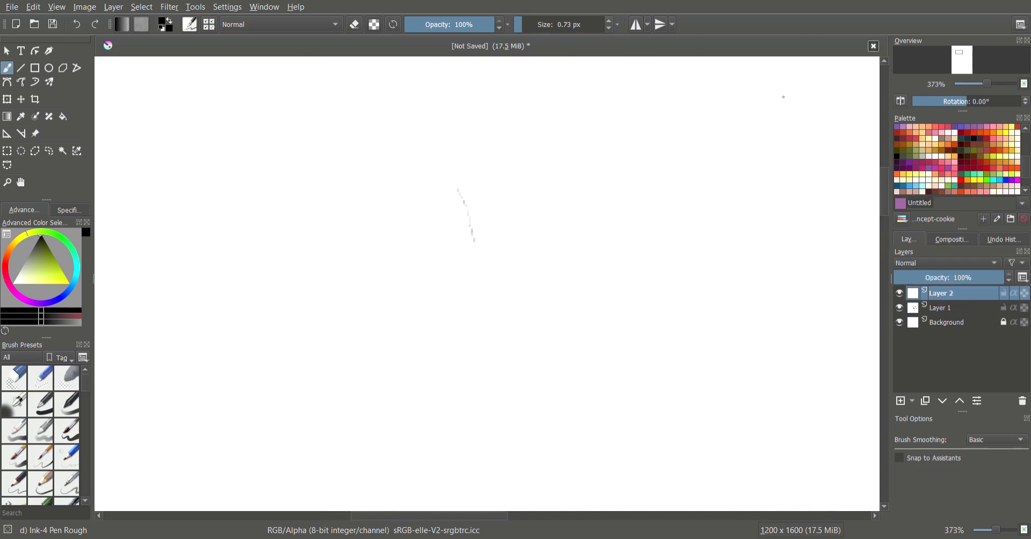
pyautogui.hotkey('ctrl', 'z')
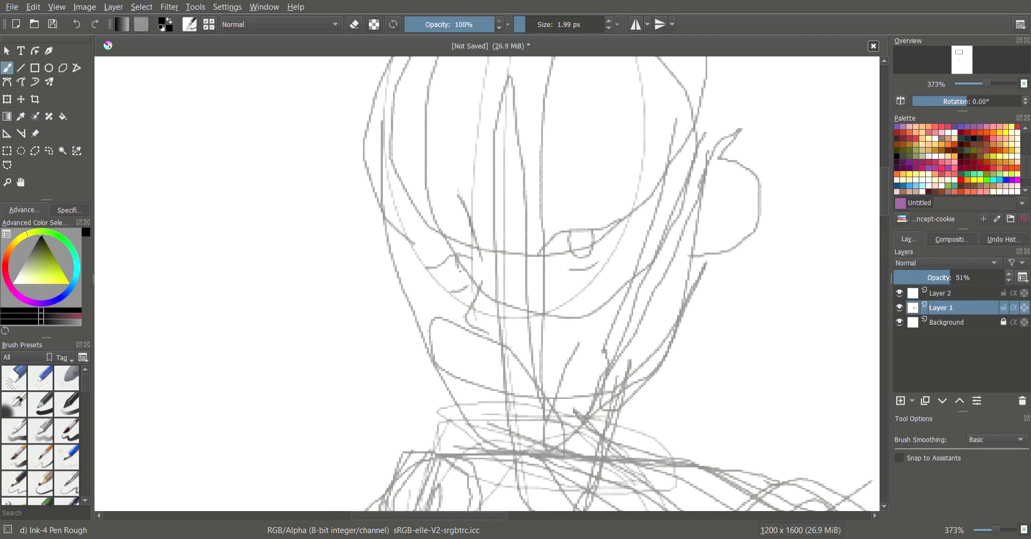
# Sketch rough hair strokes around the head, falling beside the face to the shoulders
pyautogui.keyDown('ctrl'); pyautogui.scroll(-4, 460, 271); pyautogui.keyUp('ctrl')
pyautogui.keyDown('ctrl'); pyautogui.scroll(2, 439, 237); pyautogui.keyUp('ctrl')
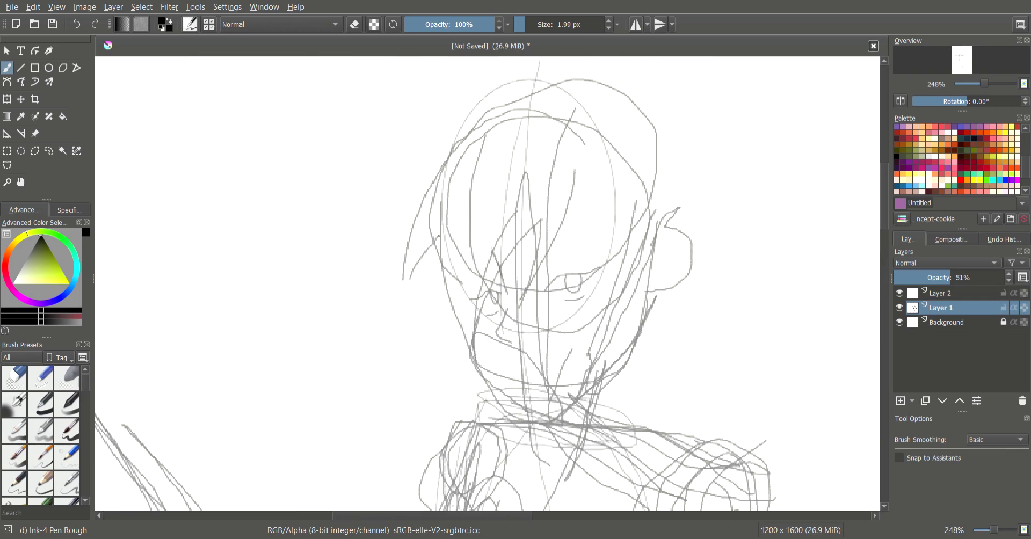
pyautogui.moveTo(581, 158); pyautogui.dragTo(604, 252)
pyautogui.moveTo(419, 123)
pyautogui.mouseDown()
pyautogui.moveTo(622, 77)
pyautogui.moveTo(389, 276)
pyautogui.mouseUp()
pyautogui.moveTo(644, 107)
pyautogui.mouseDown()
pyautogui.moveTo(759, 255)
pyautogui.moveTo(698, 389)
pyautogui.mouseUp()
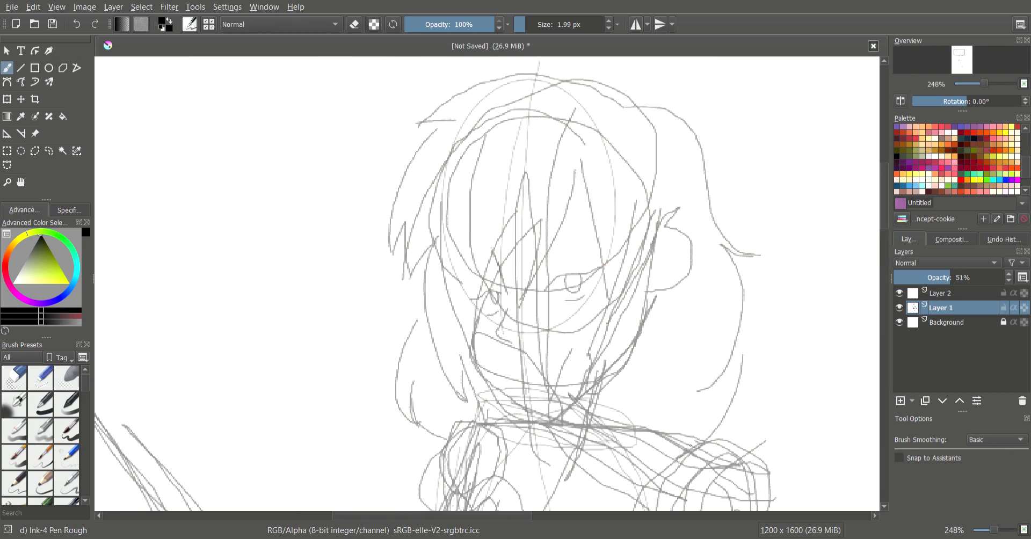
pyautogui.moveTo(690, 346); pyautogui.dragTo(662, 429)
# Make Layer 2, the ink layer, active again
pyautogui.keyDown('ctrl'); pyautogui.scroll(-3, 487, 284); pyautogui.keyUp('ctrl')
pyautogui.press('pageup')
pyautogui.keyDown('ctrl'); pyautogui.scroll(3, 487, 284); pyautogui.keyUp('ctrl')
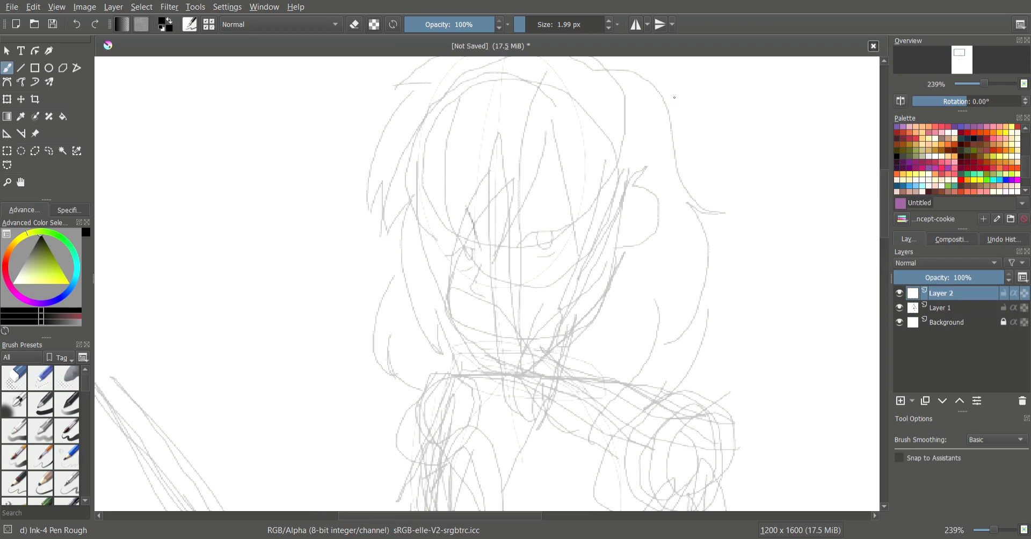
pyautogui.keyDown('ctrl'); pyautogui.scroll(3, 674, 97); pyautogui.keyUp('ctrl')
# Ink a trial nose line and test a hard pencil brush, undoing the thick stroke
pyautogui.moveTo(483, 331); pyautogui.dragTo(485, 379)
pyautogui.keyDown('ctrl'); pyautogui.scroll(-1, 604, 199); pyautogui.keyUp('ctrl')
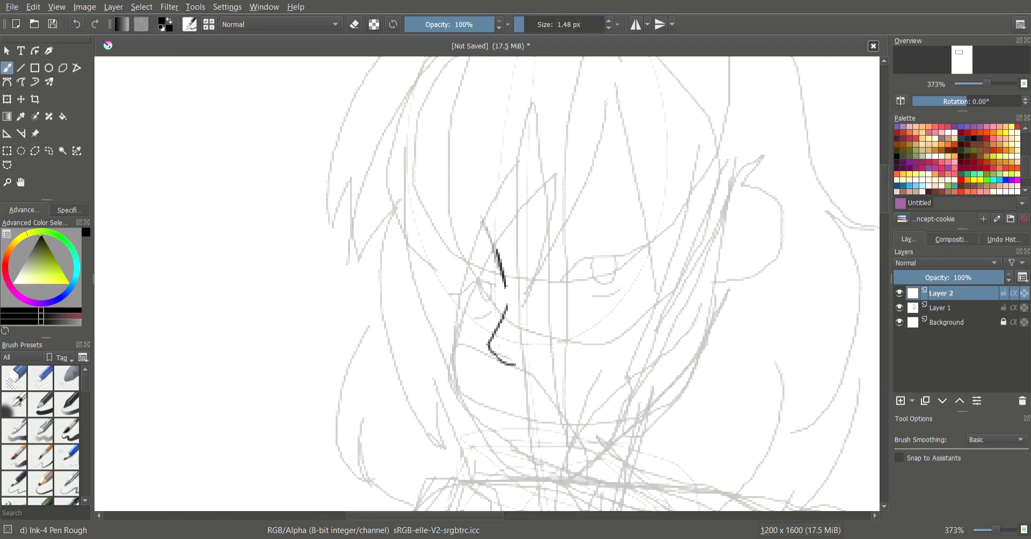
pyautogui.keyDown('ctrl'); pyautogui.scroll(2, 610, 261); pyautogui.keyUp('ctrl')
pyautogui.scroll(-3, 41, 435)
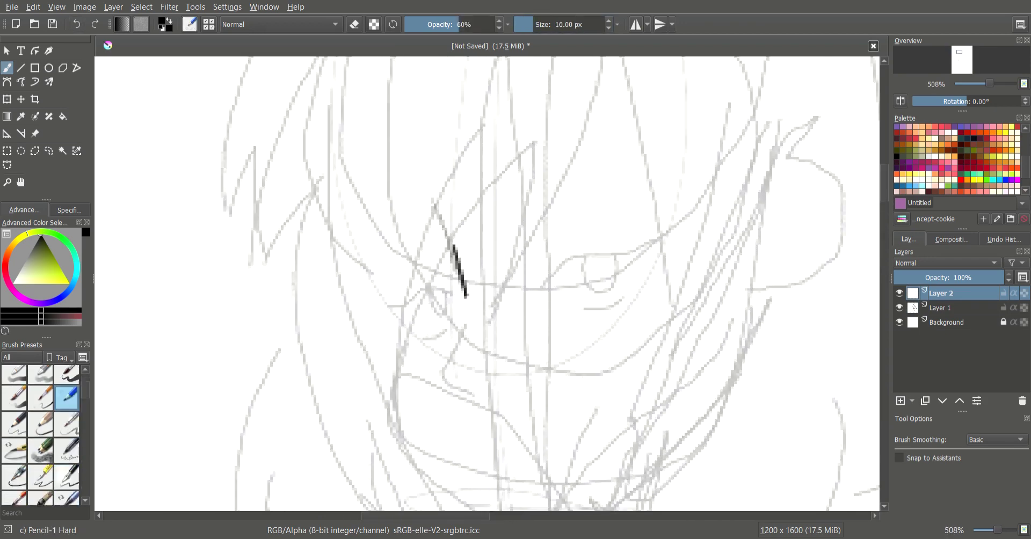
pyautogui.click(66, 453)
pyautogui.moveTo(467, 329); pyautogui.dragTo(460, 395)
pyautogui.hotkey('ctrl', 'z')
pyautogui.keyDown('ctrl'); pyautogui.scroll(-1, 469, 215); pyautogui.keyUp('ctrl')
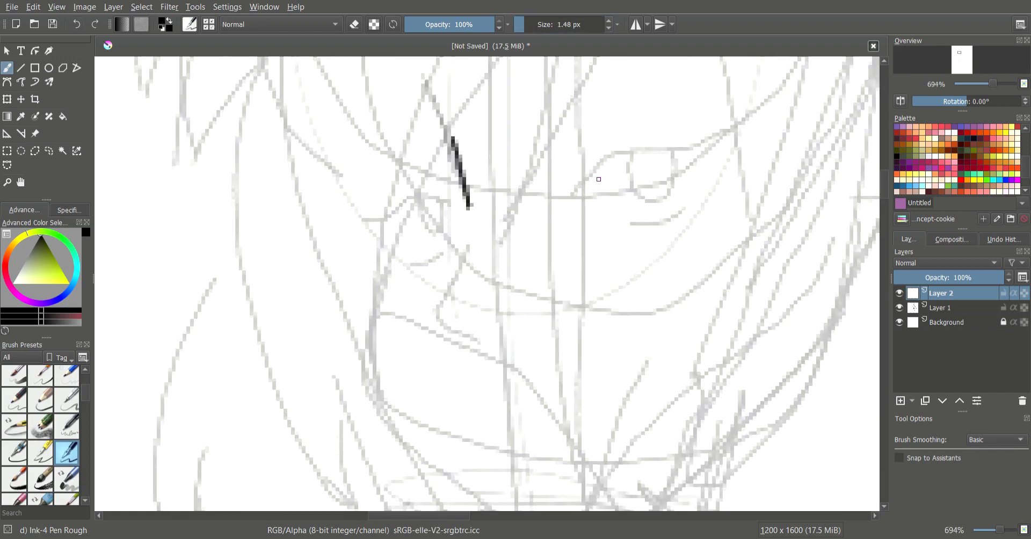
# Ink trial eye lines: upper and lower eyelids, outer-corner hook and irises
pyautogui.moveTo(467, 232); pyautogui.dragTo(478, 285)
pyautogui.keyDown('ctrl'); pyautogui.scroll(3, 591, 134); pyautogui.keyUp('ctrl')
pyautogui.moveTo(476, 231); pyautogui.dragTo(510, 203)
pyautogui.moveTo(474, 266); pyautogui.dragTo(631, 196)
pyautogui.moveTo(561, 203); pyautogui.dragTo(648, 218)
pyautogui.moveTo(617, 270); pyautogui.dragTo(557, 298)
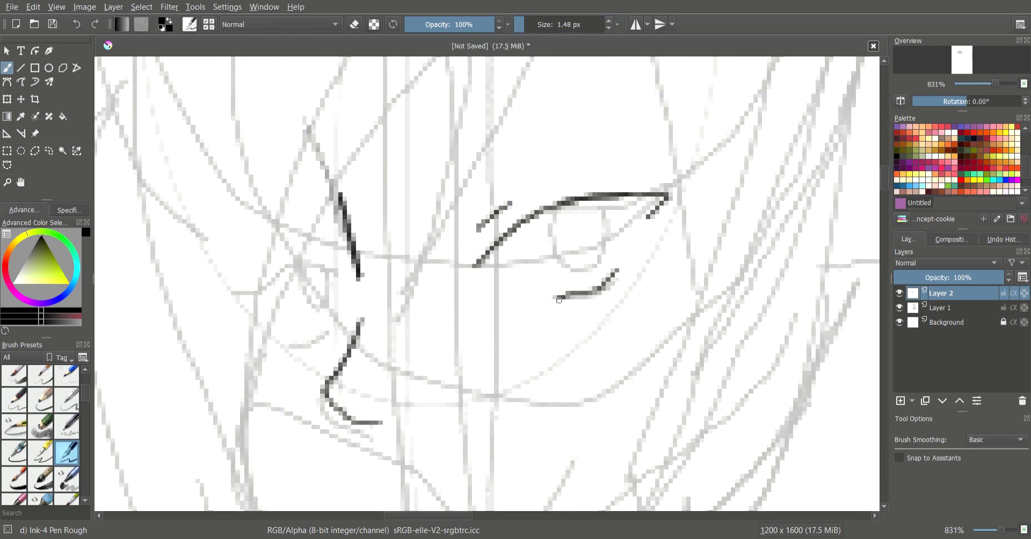
pyautogui.keyDown('ctrl'); pyautogui.scroll(1, 337, 334); pyautogui.keyUp('ctrl')
pyautogui.moveTo(558, 236); pyautogui.dragTo(570, 242)
# Fade the sketch layer and erase the trial ink, undoing a stray black stroke
pyautogui.keyDown('ctrl'); pyautogui.scroll(-3, 537, 242); pyautogui.keyUp('ctrl')
pyautogui.keyDown('ctrl'); pyautogui.scroll(-3, 537, 242); pyautogui.keyUp('ctrl')
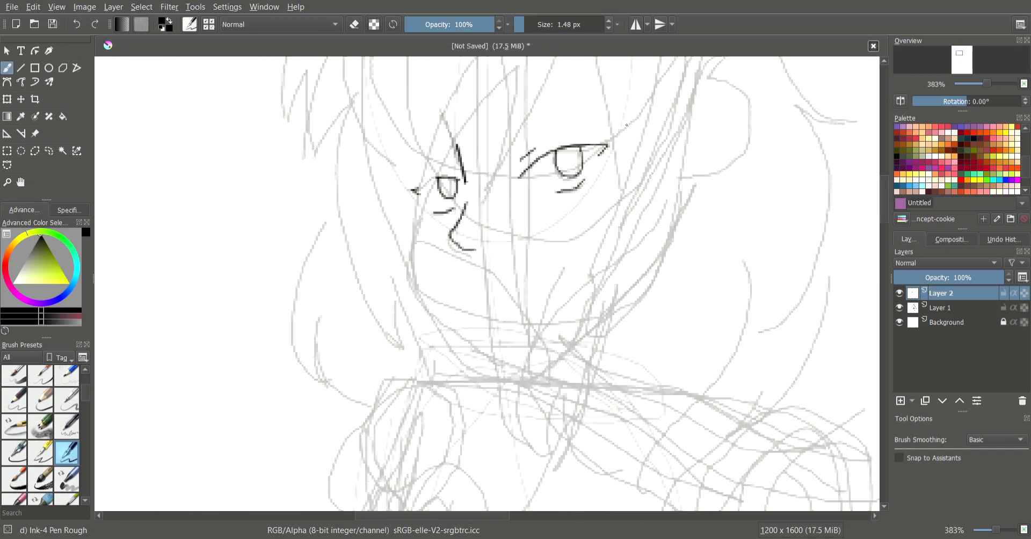
pyautogui.keyDown('ctrl'); pyautogui.scroll(-1, 536, 241); pyautogui.keyUp('ctrl')
pyautogui.click(898, 308)
pyautogui.keyDown('ctrl'); pyautogui.scroll(3, 500, 205); pyautogui.keyUp('ctrl')
pyautogui.press('e')
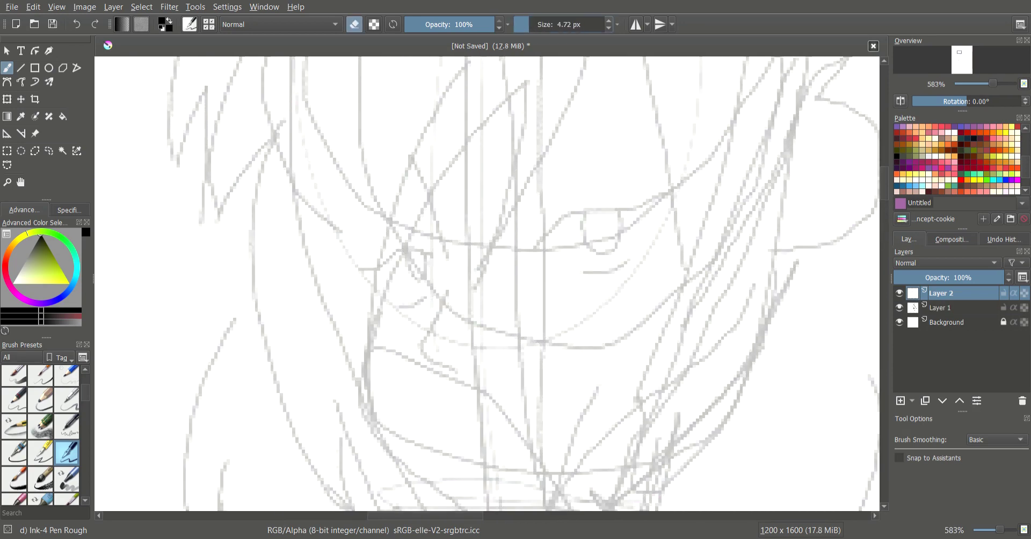
pyautogui.keyDown('ctrl'); pyautogui.scroll(1, 616, 200); pyautogui.keyUp('ctrl')
pyautogui.moveTo(634, 161); pyautogui.dragTo(530, 345)
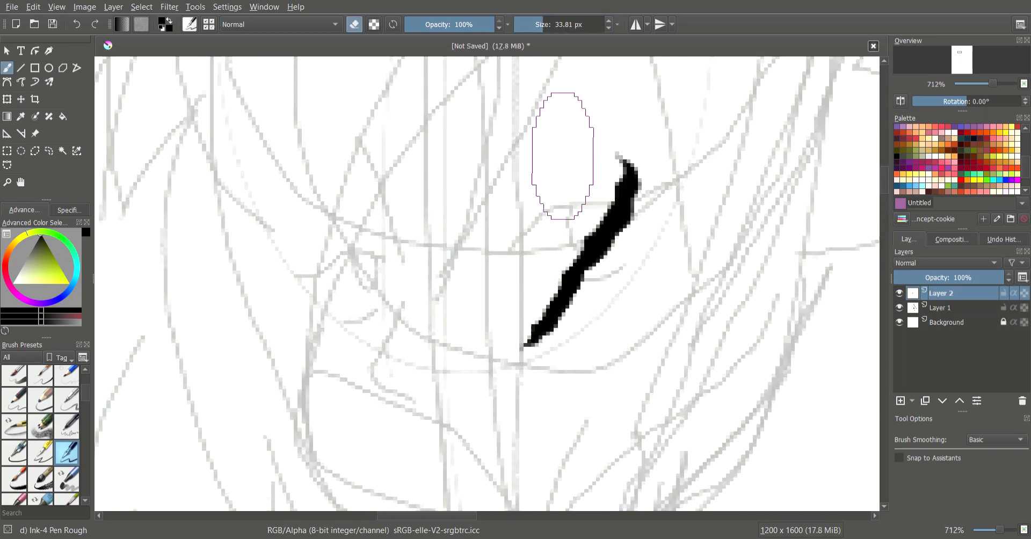
pyautogui.hotkey('ctrl', 'z')
pyautogui.keyDown('ctrl'); pyautogui.scroll(1, 486, 284); pyautogui.keyUp('ctrl')
pyautogui.hotkey('shift', 'b')
# Fade the sketch layer to 12% opacity and adjust the curve line width
pyautogui.click(899, 308)
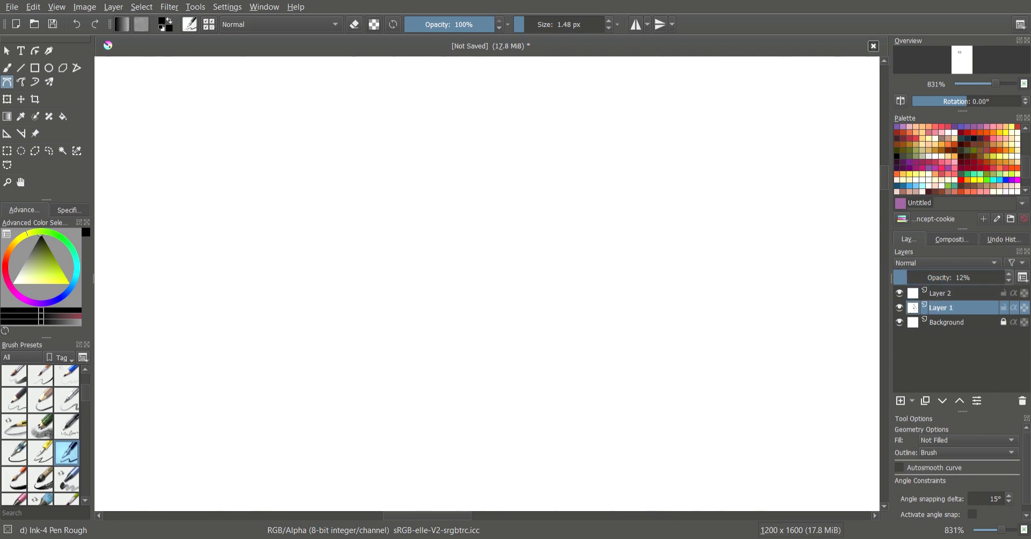
pyautogui.press('Return')
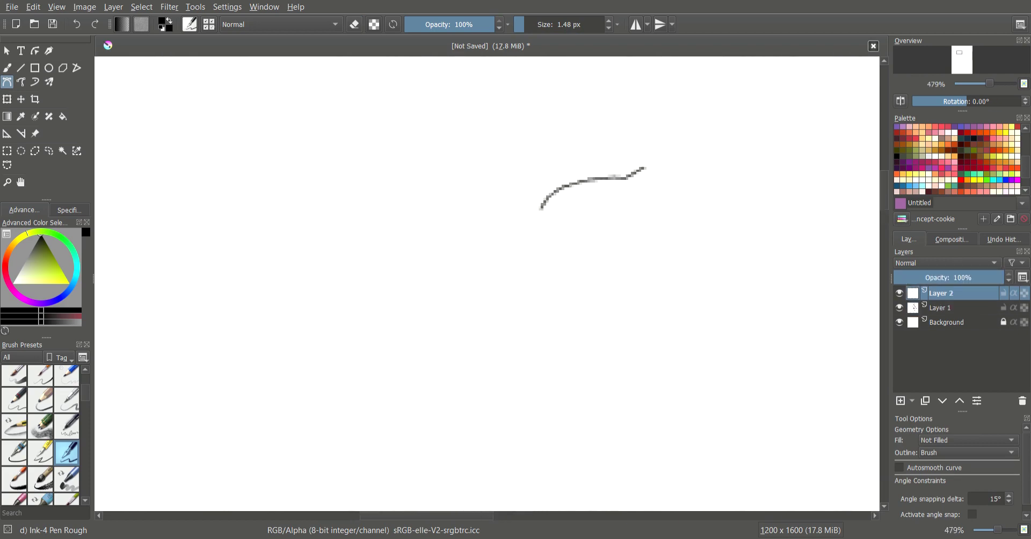
pyautogui.press('[')
pyautogui.keyDown('ctrl'); pyautogui.scroll(1, 752, 215); pyautogui.keyUp('ctrl')
pyautogui.keyDown('ctrl'); pyautogui.scroll(-1, 380, 283); pyautogui.keyUp('ctrl')
pyautogui.press(']')
pyautogui.press(']')
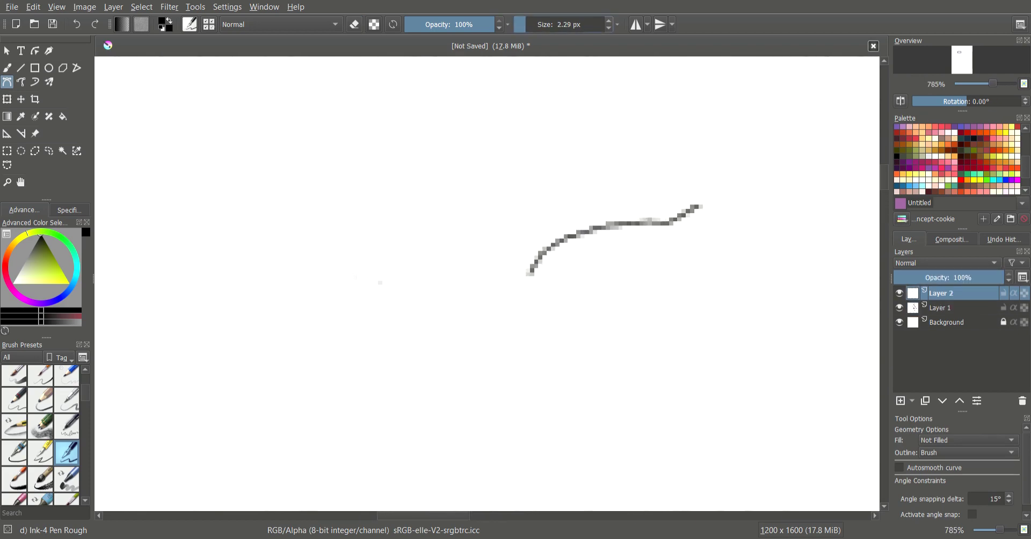
pyautogui.keyDown('ctrl'); pyautogui.scroll(-2, 580, 245); pyautogui.keyUp('ctrl')
# Trace the jaw curve from the chin and the neck line with Bezier curves
pyautogui.moveTo(629, 129); pyautogui.dragTo(645, 154)
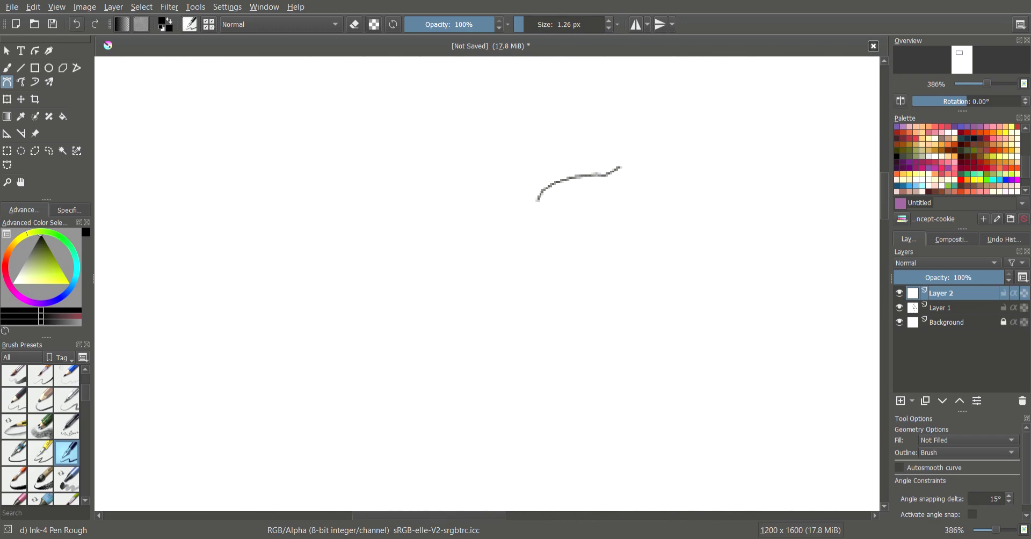
pyautogui.keyDown('ctrl'); pyautogui.scroll(1, 591, 225); pyautogui.keyUp('ctrl')
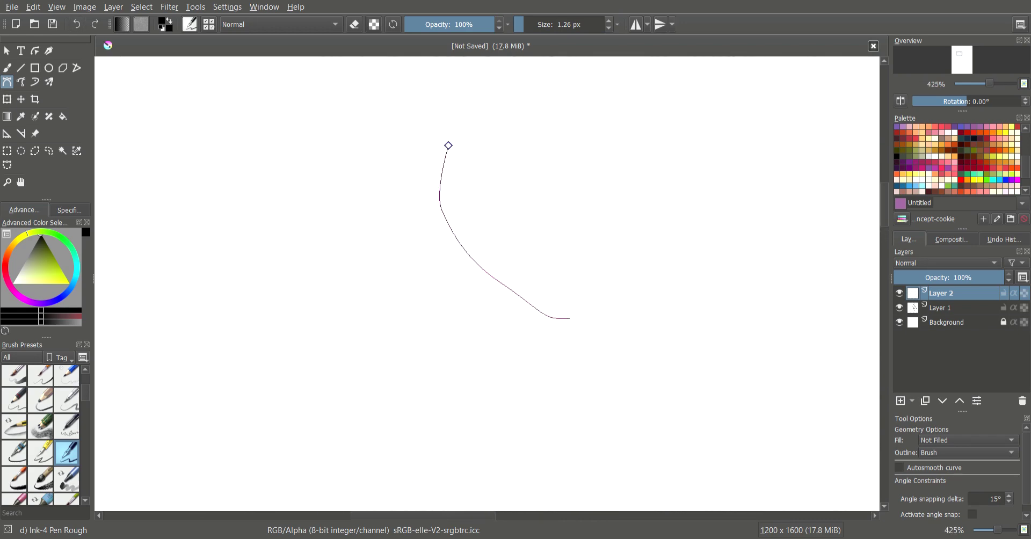
pyautogui.press('Return')
pyautogui.keyDown('ctrl'); pyautogui.scroll(2, 492, 208); pyautogui.keyUp('ctrl')
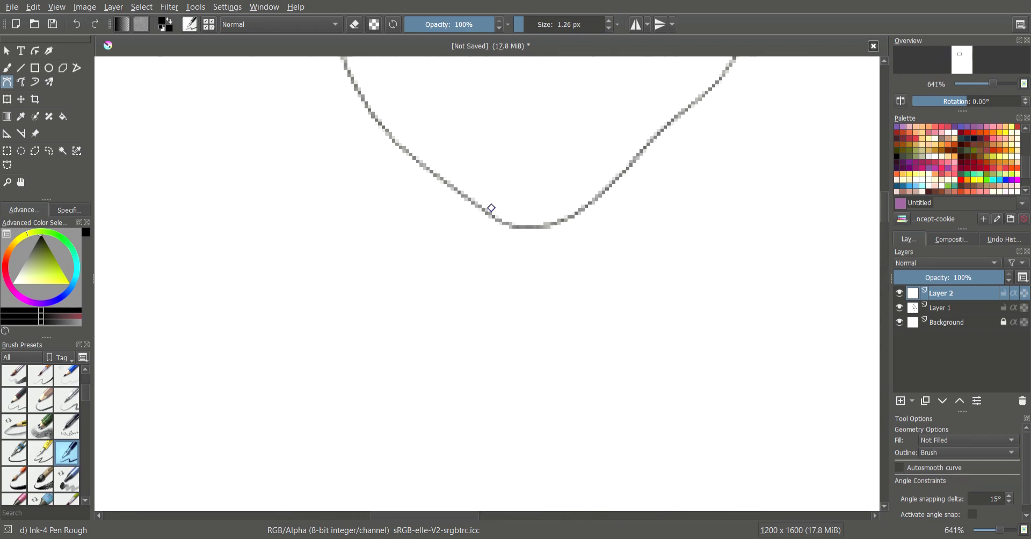
pyautogui.moveTo(490, 219); pyautogui.dragTo(502, 340)
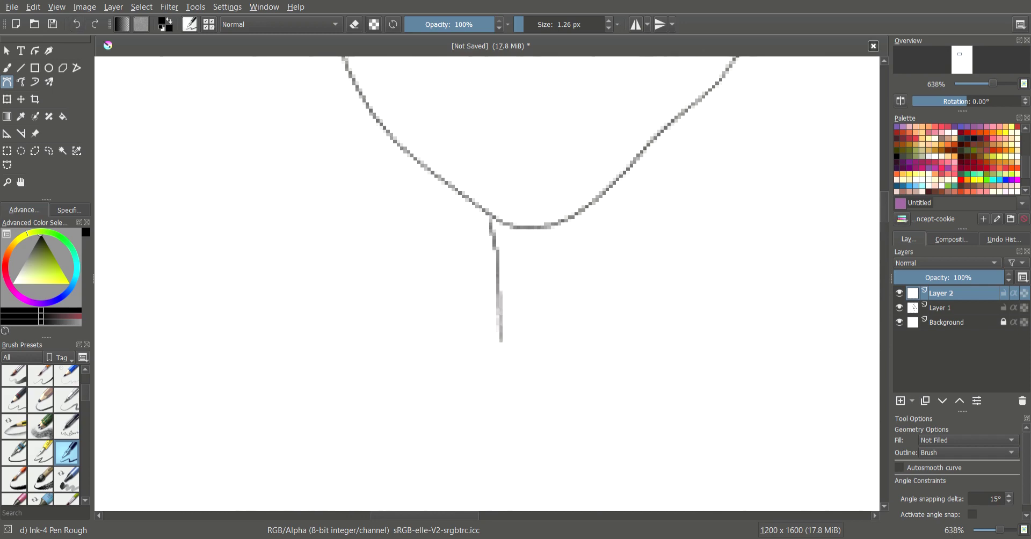
pyautogui.keyDown('ctrl'); pyautogui.scroll(-1, 501, 341); pyautogui.keyUp('ctrl')
pyautogui.moveTo(374, 249); pyautogui.dragTo(352, 169)
pyautogui.press('Return')
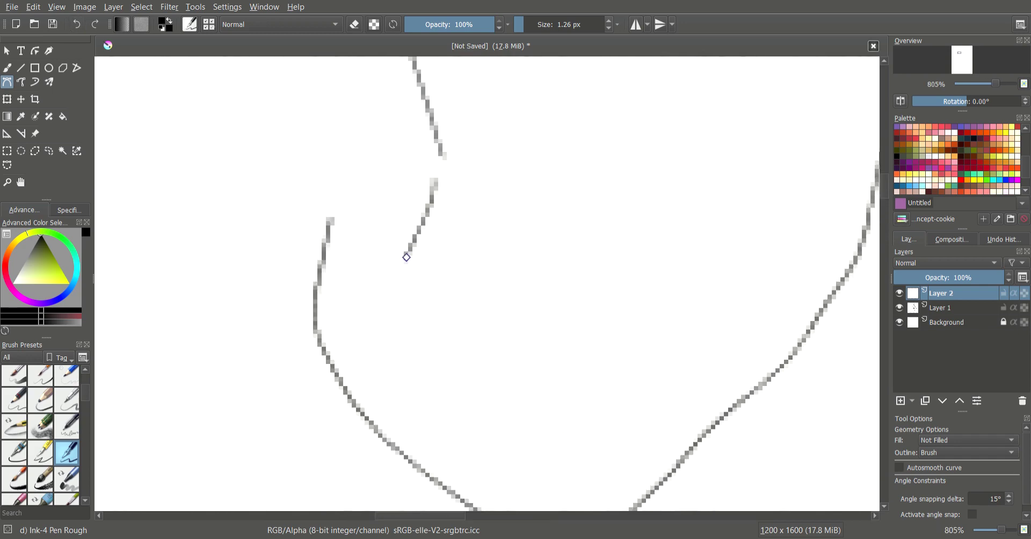
# Commit the mouth curve and trace the next hair curve over the sketch
pyautogui.keyDown('ctrl'); pyautogui.scroll(-2, 408, 279); pyautogui.keyUp('ctrl')
pyautogui.keyDown('ctrl'); pyautogui.scroll(3, 431, 306); pyautogui.keyUp('ctrl')
pyautogui.press('Return')
pyautogui.keyDown('ctrl'); pyautogui.scroll(-3, 483, 306); pyautogui.keyUp('ctrl')
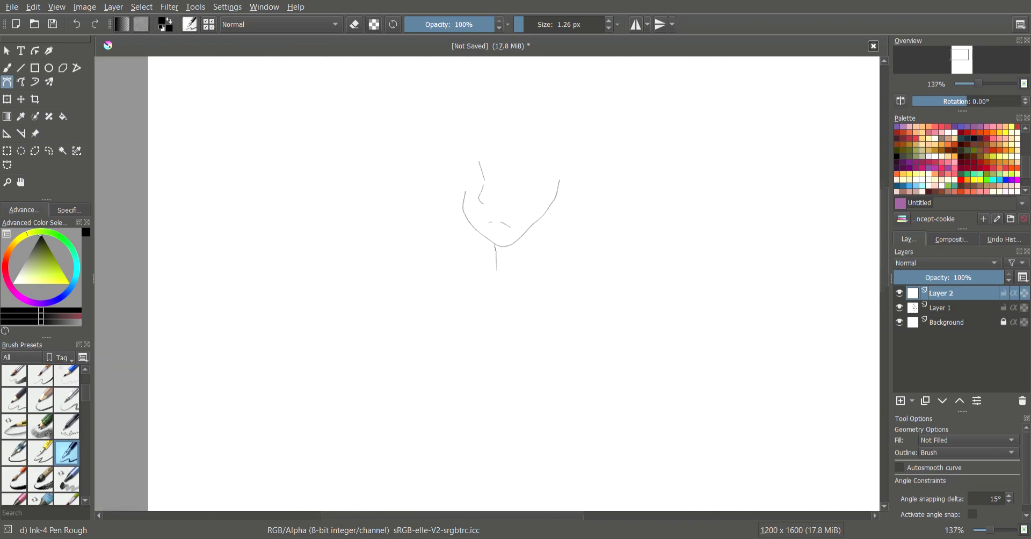
pyautogui.keyDown('ctrl'); pyautogui.scroll(2, 483, 268); pyautogui.keyUp('ctrl')
pyautogui.moveTo(501, 219); pyautogui.dragTo(533, 97)
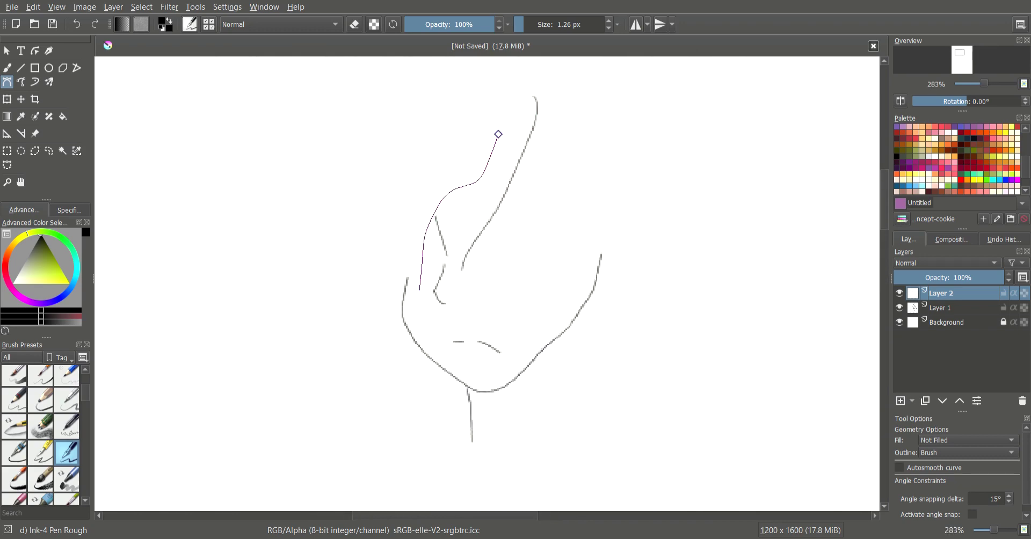
pyautogui.press('Return')
pyautogui.keyDown('ctrl'); pyautogui.scroll(1, 487, 283); pyautogui.keyUp('ctrl')
pyautogui.keyDown('ctrl'); pyautogui.scroll(-1, 483, 279); pyautogui.keyUp('ctrl')
# Trace the hair on the left and a new curve along the head top
pyautogui.moveTo(406, 326); pyautogui.dragTo(427, 334)
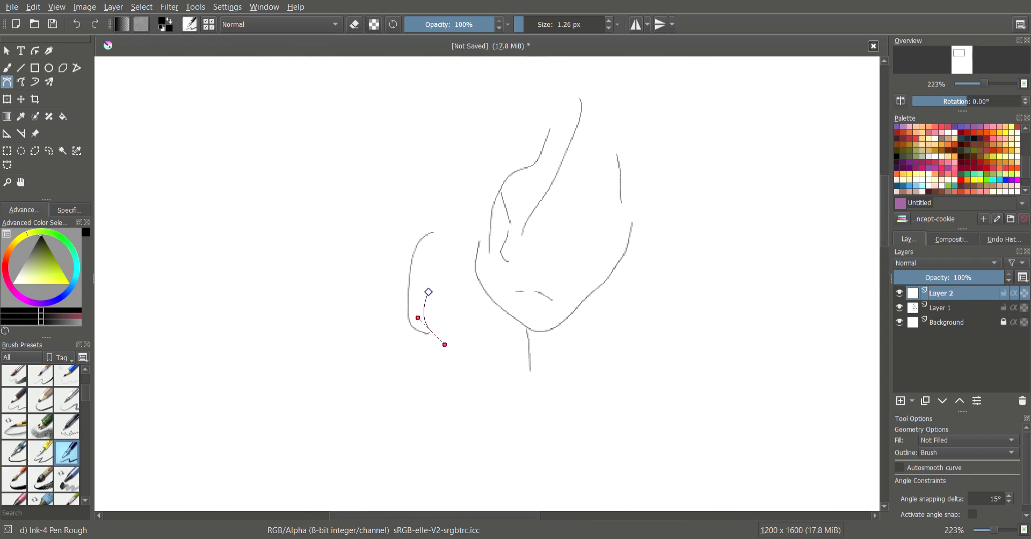
pyautogui.press('Return')
pyautogui.keyDown('ctrl'); pyautogui.scroll(1, 483, 279); pyautogui.keyUp('ctrl')
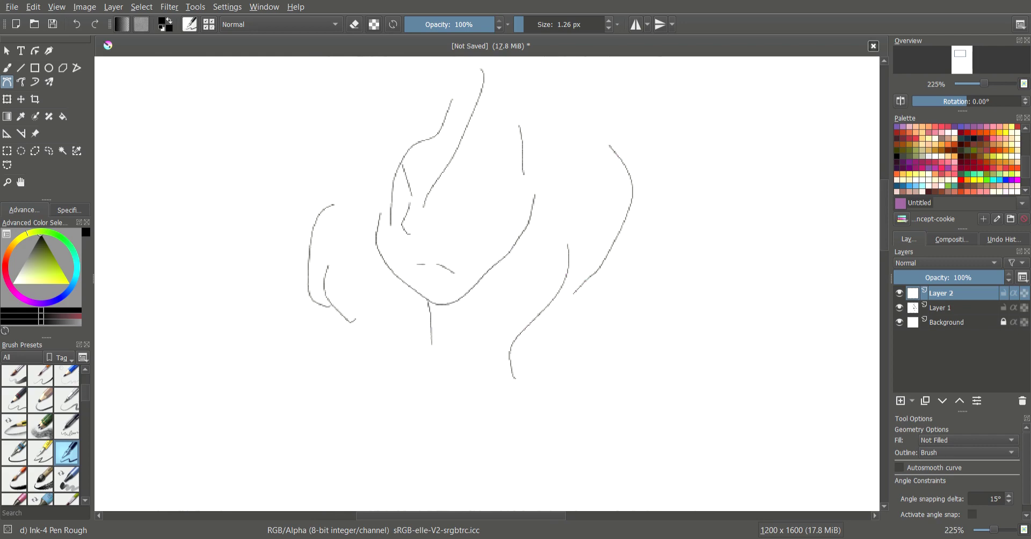
pyautogui.keyDown('ctrl'); pyautogui.scroll(-1, 488, 284); pyautogui.keyUp('ctrl')
pyautogui.click(521, 128)
pyautogui.moveTo(562, 132); pyautogui.dragTo(598, 158)
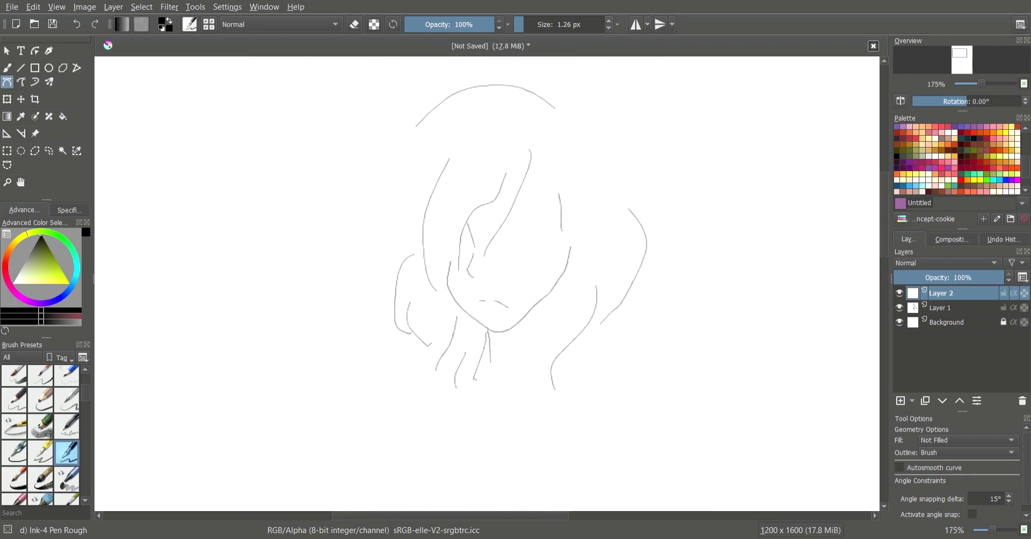
pyautogui.press('pagedown')
pyautogui.keyDown('ctrl'); pyautogui.scroll(3, 580, 376); pyautogui.keyUp('ctrl')
# Toggle between the freehand and Bezier path tools and make Layer 2 active
pyautogui.press('b')
pyautogui.keyDown('ctrl'); pyautogui.scroll(2, 469, 306); pyautogui.keyUp('ctrl')
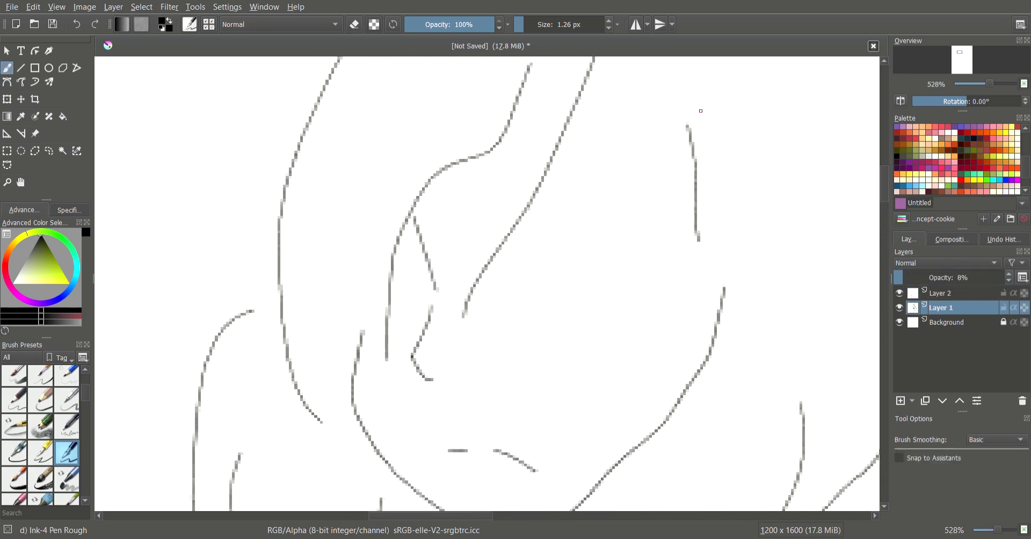
pyautogui.click(21, 82)
pyautogui.click(7, 82)
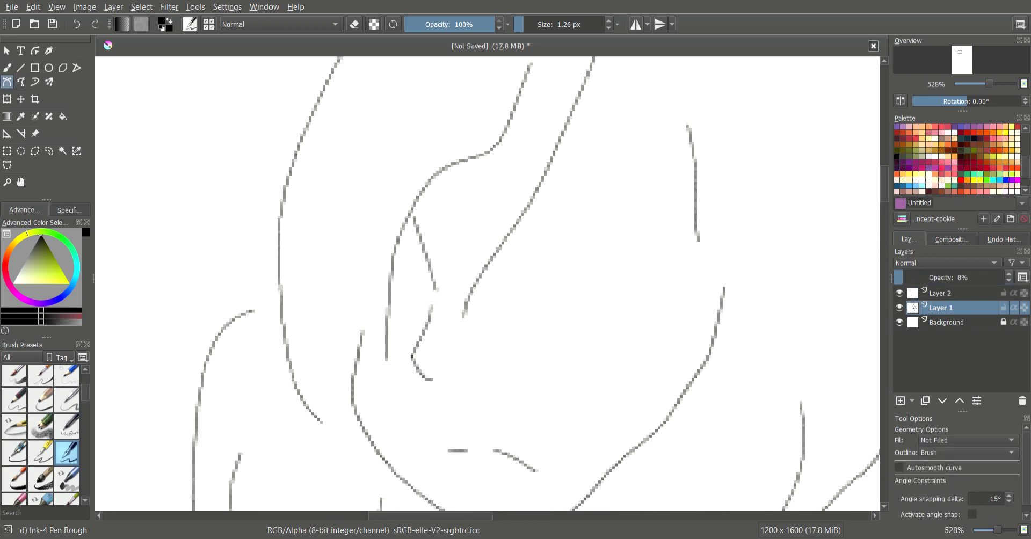
pyautogui.keyDown('ctrl'); pyautogui.scroll(-1, 265, 375); pyautogui.keyUp('ctrl')
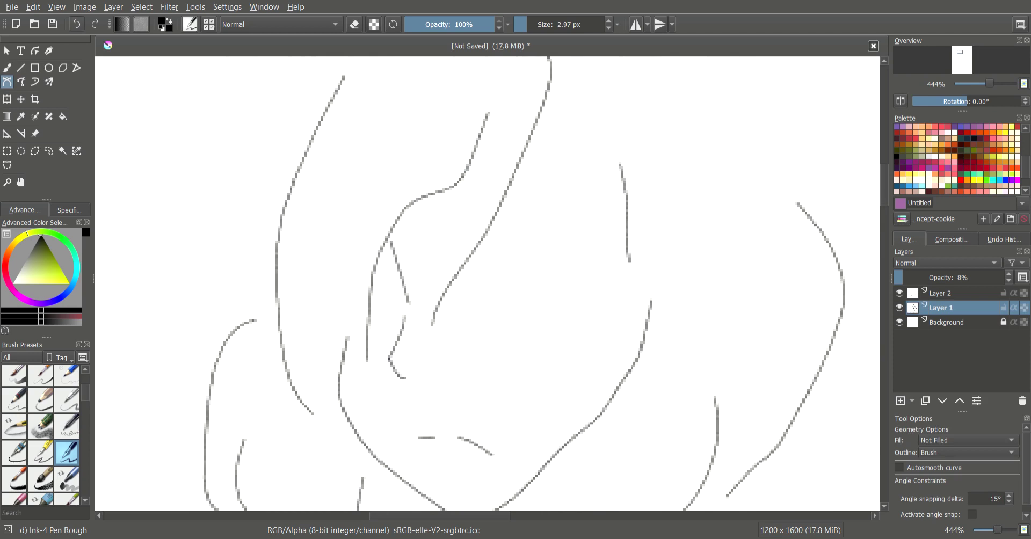
pyautogui.press('pageup')
# Begin a curve for the ear over the sketch lines, then return to the freehand brush
pyautogui.moveTo(473, 279); pyautogui.dragTo(572, 242)
pyautogui.keyDown('ctrl'); pyautogui.scroll(-1, 572, 241); pyautogui.keyUp('ctrl')
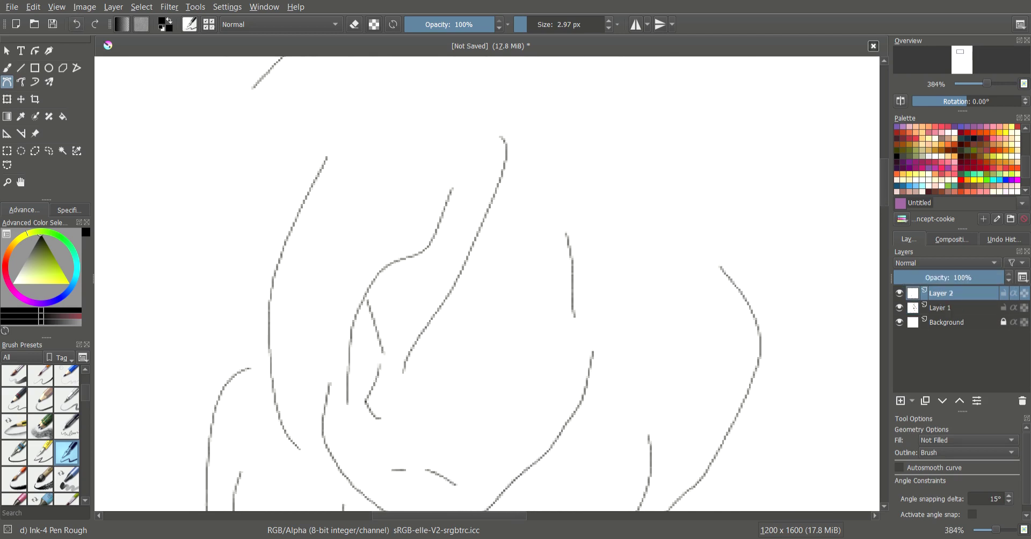
pyautogui.keyDown('ctrl'); pyautogui.scroll(-2, 446, 330); pyautogui.keyUp('ctrl')
pyautogui.keyDown('ctrl'); pyautogui.scroll(4, 446, 331); pyautogui.keyUp('ctrl')
pyautogui.press('b')
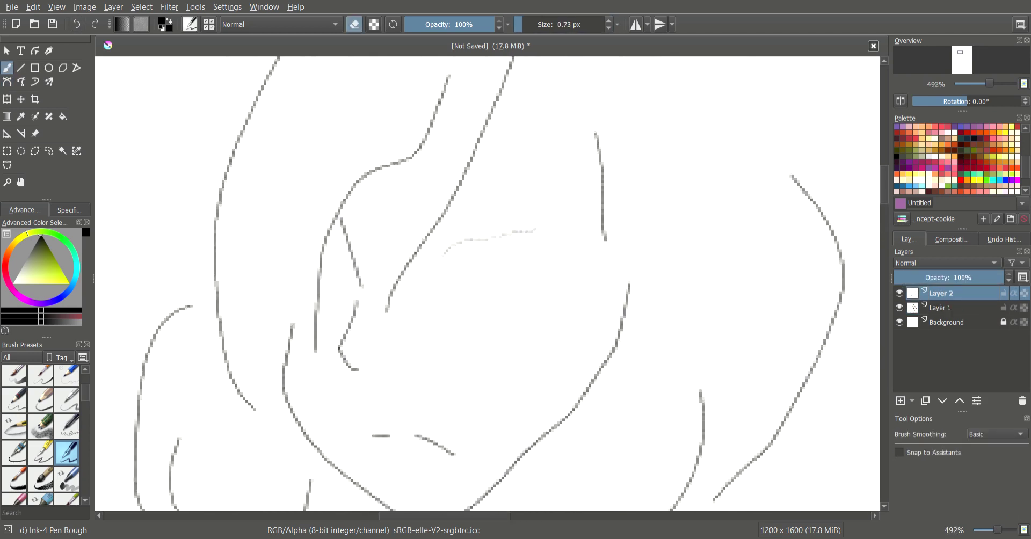
pyautogui.keyDown('ctrl'); pyautogui.scroll(-3, 693, 127); pyautogui.keyUp('ctrl')
pyautogui.keyDown('ctrl'); pyautogui.scroll(2, 645, 215); pyautogui.keyUp('ctrl')
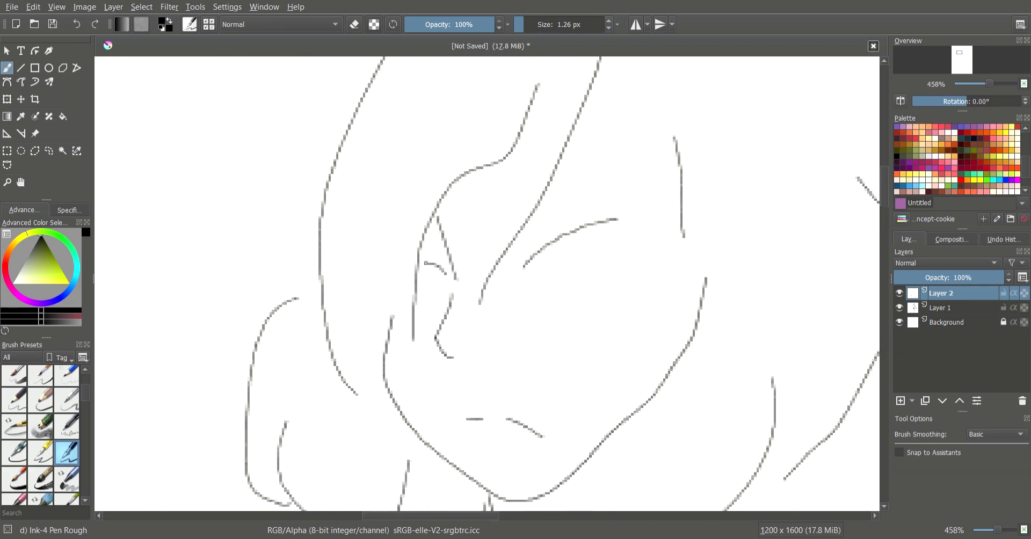
pyautogui.keyDown('ctrl'); pyautogui.scroll(-8, 598, 309); pyautogui.keyUp('ctrl')
pyautogui.keyDown('ctrl'); pyautogui.scroll(-1, 598, 309); pyautogui.keyUp('ctrl')
pyautogui.keyDown('ctrl'); pyautogui.scroll(8, 597, 308); pyautogui.keyUp('ctrl')
pyautogui.keyDown('ctrl'); pyautogui.scroll(-2, 603, 154); pyautogui.keyUp('ctrl')
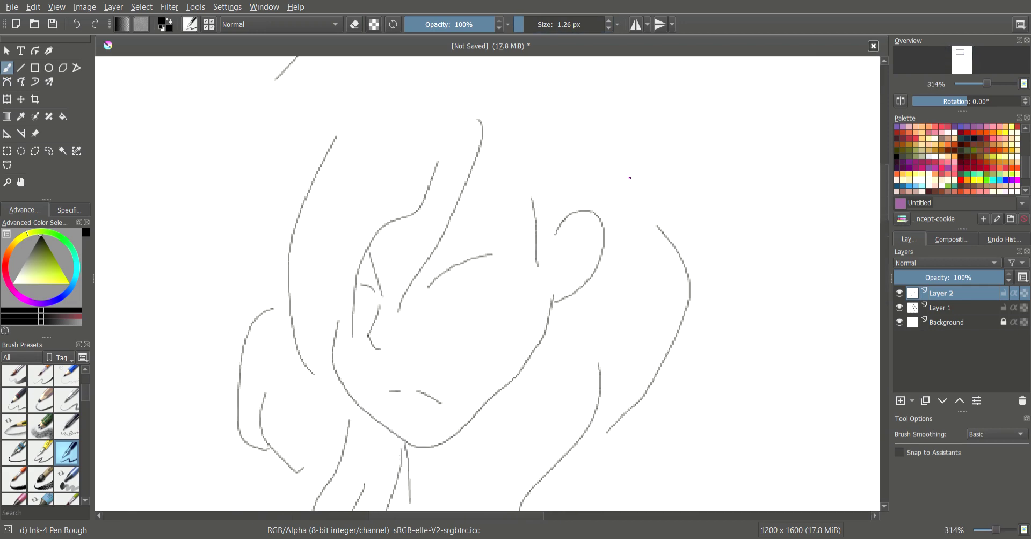
pyautogui.keyDown('ctrl'); pyautogui.scroll(1, 630, 175); pyautogui.keyUp('ctrl')
pyautogui.keyDown('ctrl'); pyautogui.scroll(-4, 497, 290); pyautogui.keyUp('ctrl')
pyautogui.keyDown('ctrl'); pyautogui.scroll(3, 444, 316); pyautogui.keyUp('ctrl')
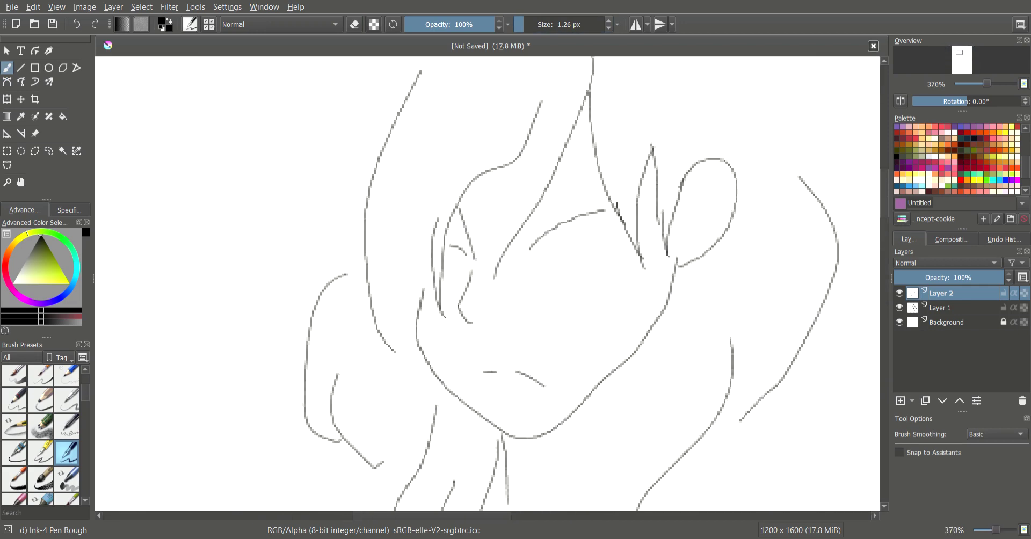
pyautogui.keyDown('ctrl'); pyautogui.scroll(-2, 550, 488); pyautogui.keyUp('ctrl')
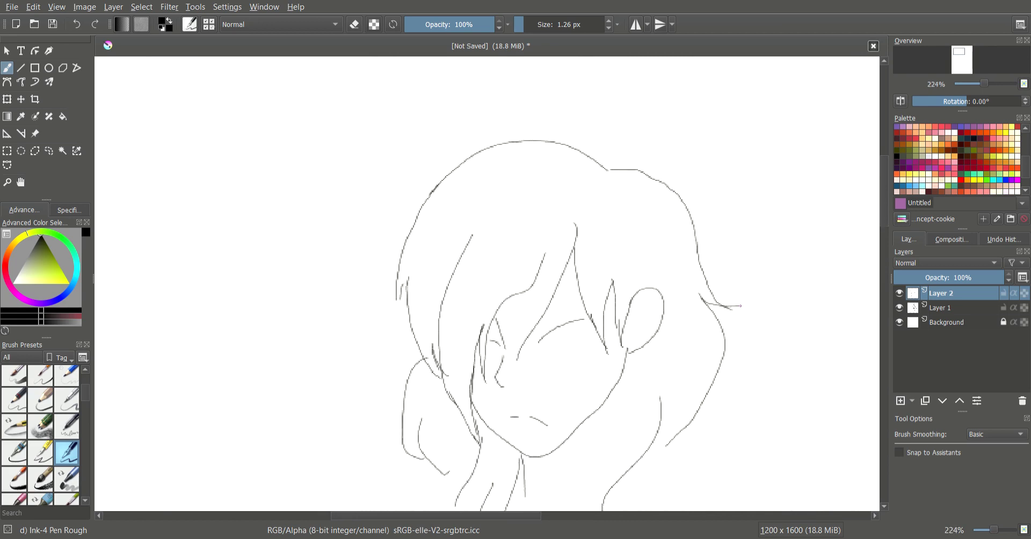
pyautogui.scroll(-3, 740, 306)
# Paint a hair strand sweeping down from the ear, the body outline, shoulder line and hair ends
pyautogui.moveTo(613, 171); pyautogui.dragTo(544, 340)
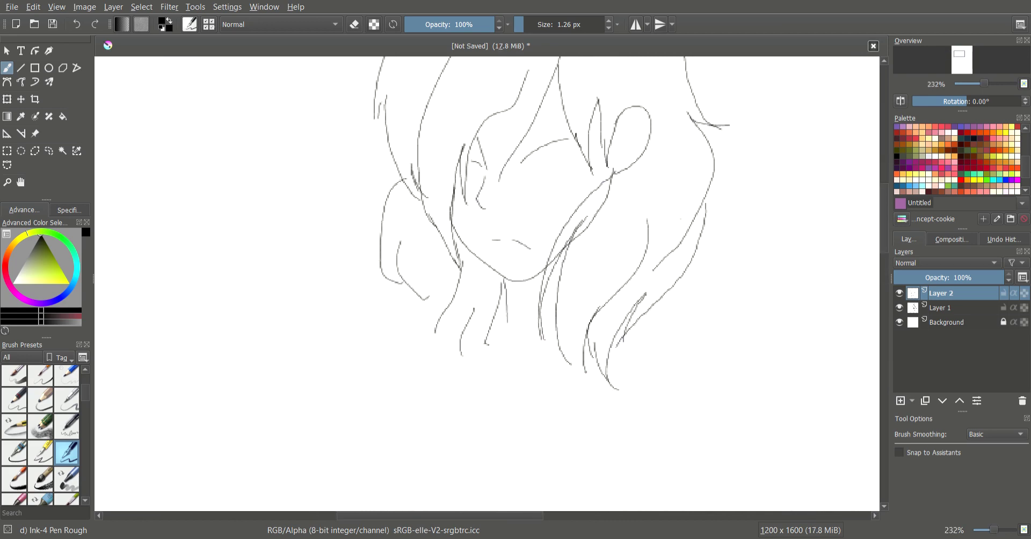
pyautogui.keyDown('ctrl'); pyautogui.scroll(-3, 681, 219); pyautogui.keyUp('ctrl')
pyautogui.moveTo(369, 125); pyautogui.dragTo(417, 322)
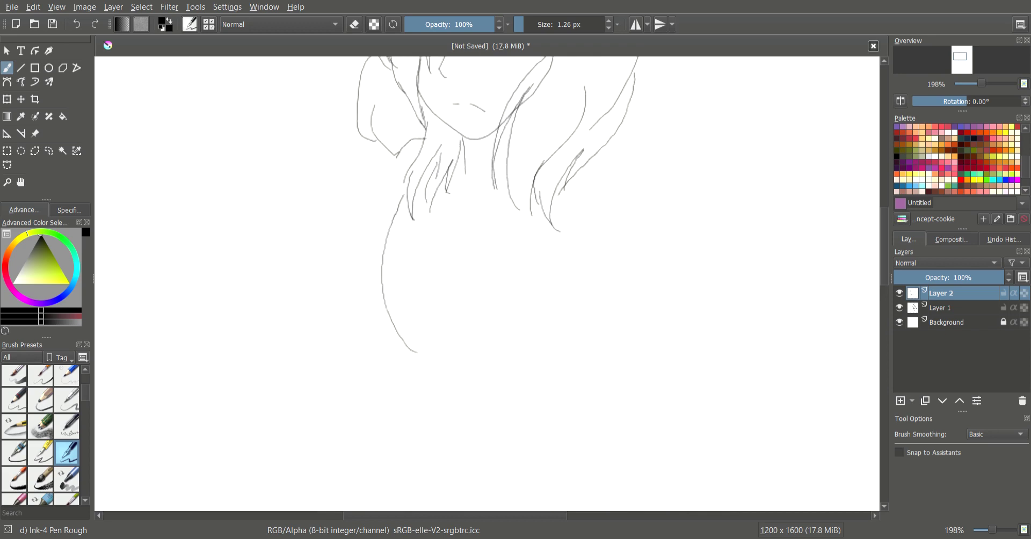
pyautogui.keyDown('ctrl'); pyautogui.scroll(-1, 537, 164); pyautogui.keyUp('ctrl')
pyautogui.moveTo(500, 138); pyautogui.dragTo(533, 156)
pyautogui.moveTo(578, 182); pyautogui.dragTo(544, 303)
pyautogui.scroll(-5, 559, 241)
pyautogui.moveTo(533, 82)
pyautogui.mouseDown()
pyautogui.moveTo(483, 192)
pyautogui.moveTo(494, 242)
pyautogui.mouseUp()
# Add two thin converging lines to the figure and create Layer 3 above Layer 2
pyautogui.keyDown('ctrl'); pyautogui.scroll(-1, 591, 215); pyautogui.keyUp('ctrl')
pyautogui.keyDown('ctrl'); pyautogui.scroll(-2, 685, 115); pyautogui.keyUp('ctrl')
pyautogui.keyDown('ctrl'); pyautogui.scroll(-1, 685, 116); pyautogui.keyUp('ctrl')
pyautogui.moveTo(552, 201); pyautogui.dragTo(546, 267)
pyautogui.moveTo(505, 196); pyautogui.dragTo(525, 266)
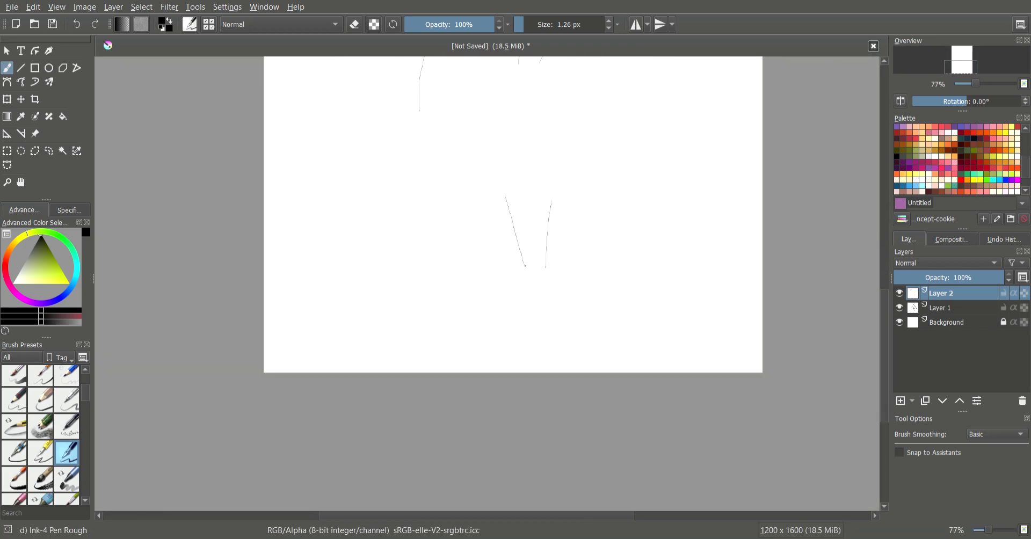
pyautogui.keyDown('ctrl'); pyautogui.scroll(-2, 629, 168); pyautogui.keyUp('ctrl')
pyautogui.keyDown('ctrl'); pyautogui.scroll(3, 615, 117); pyautogui.keyUp('ctrl')
pyautogui.keyDown('ctrl'); pyautogui.scroll(-2, 626, 150); pyautogui.keyUp('ctrl')
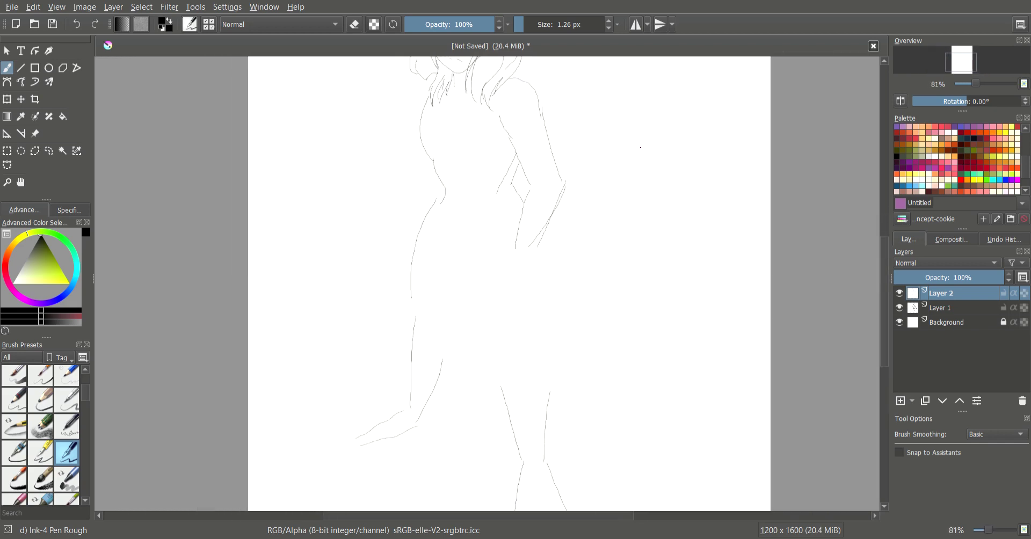
pyautogui.keyDown('ctrl'); pyautogui.scroll(-2, 649, 172); pyautogui.keyUp('ctrl')
pyautogui.press('Insert')
# Draw two rounded curves forming the puffed shoulder sleeve on Layer 3
pyautogui.keyDown('ctrl'); pyautogui.scroll(6, 649, 172); pyautogui.keyUp('ctrl')
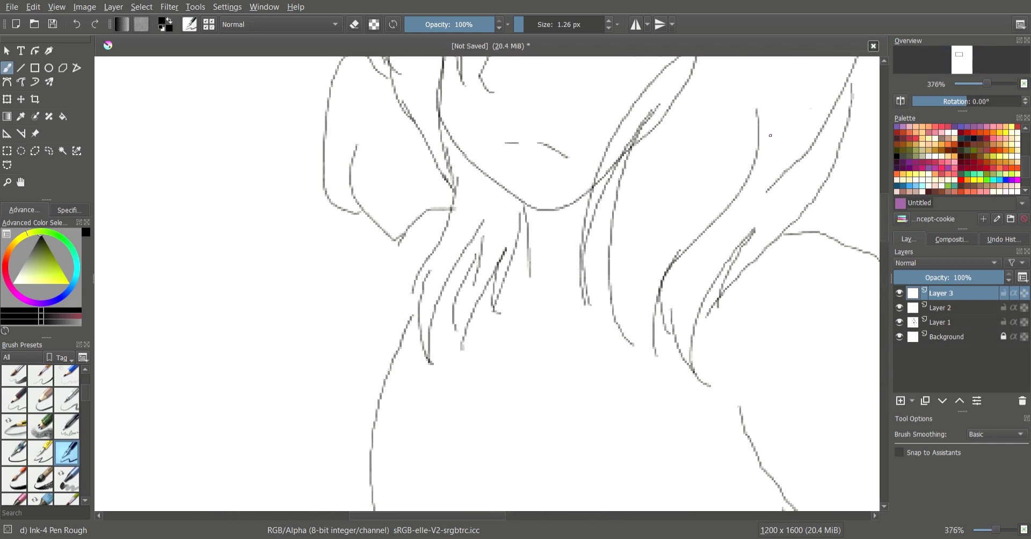
pyautogui.keyDown('ctrl'); pyautogui.scroll(1, 638, 171); pyautogui.keyUp('ctrl')
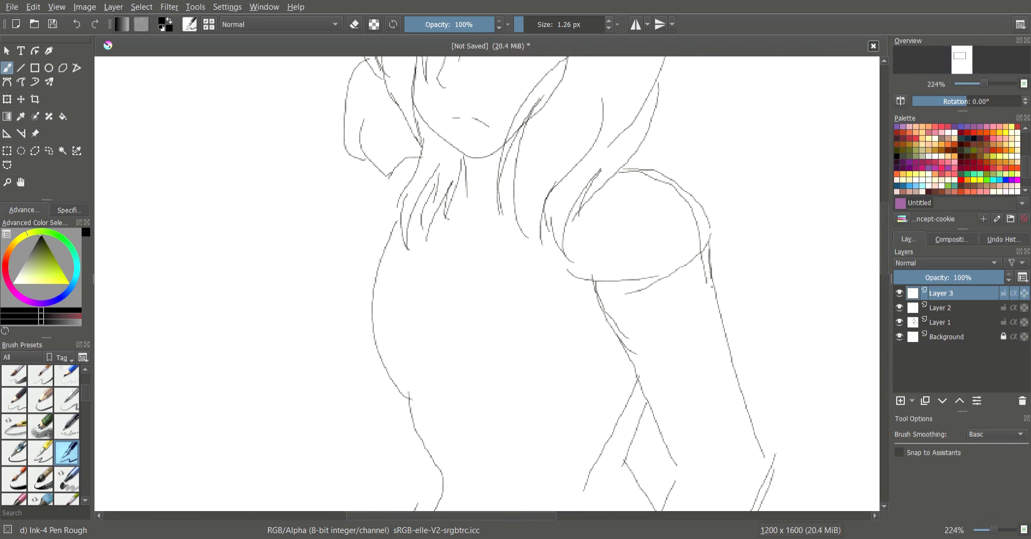
pyautogui.keyDown('ctrl'); pyautogui.scroll(-2, 711, 286); pyautogui.keyUp('ctrl')
pyautogui.keyDown('ctrl'); pyautogui.scroll(-1, 703, 248); pyautogui.keyUp('ctrl')
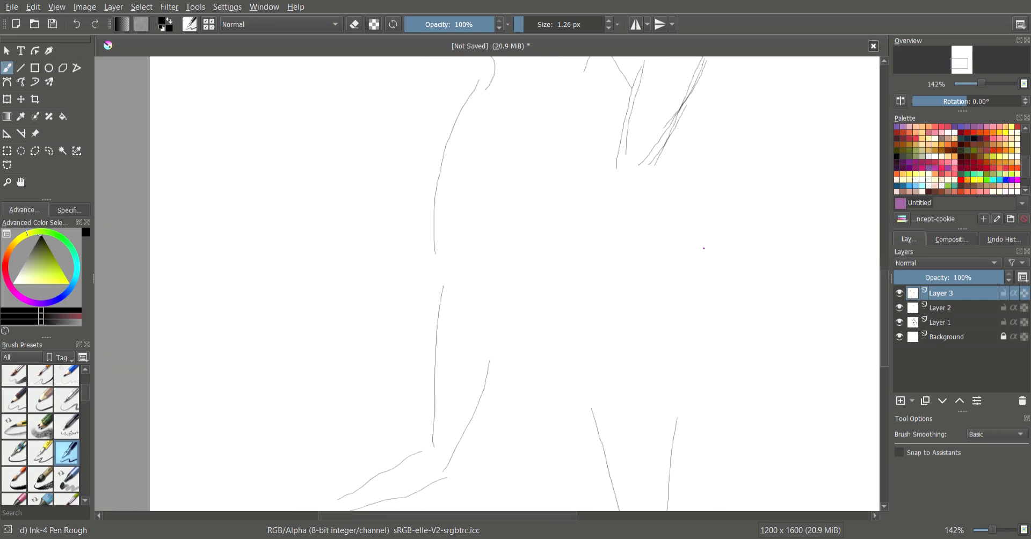
pyautogui.moveTo(703, 248); pyautogui.dragTo(698, 236)
pyautogui.moveTo(618, 115); pyautogui.dragTo(634, 123)
# Draw two long parallel diagonal lines for the sword
pyautogui.moveTo(386, 134); pyautogui.dragTo(548, 384)
pyautogui.moveTo(351, 71)
pyautogui.mouseDown()
pyautogui.moveTo(549, 374)
pyautogui.moveTo(563, 351)
pyautogui.mouseUp()
pyautogui.scroll(3, 578, 285)
pyautogui.scroll(3, 579, 284)
pyautogui.keyDown('ctrl'); pyautogui.scroll(-3, 579, 284); pyautogui.keyUp('ctrl')
pyautogui.keyDown('ctrl'); pyautogui.scroll(3, 579, 284); pyautogui.keyUp('ctrl')
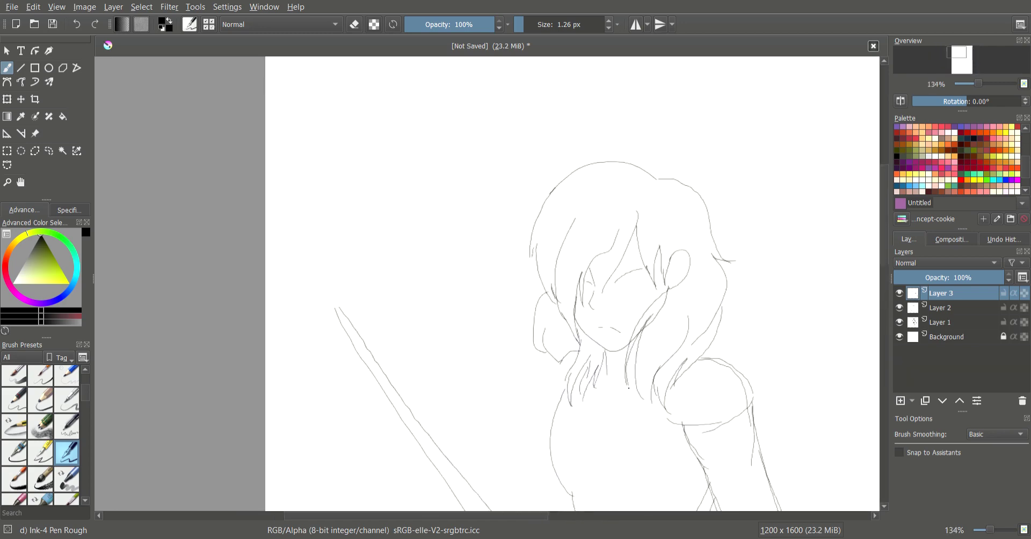
pyautogui.keyDown('ctrl'); pyautogui.scroll(5, 617, 285); pyautogui.keyUp('ctrl')
# Add a new layer, fade the sketch lines and make Layer 4 the active layer
pyautogui.press('Insert')
pyautogui.press('pagedown')
pyautogui.press('pagedown')
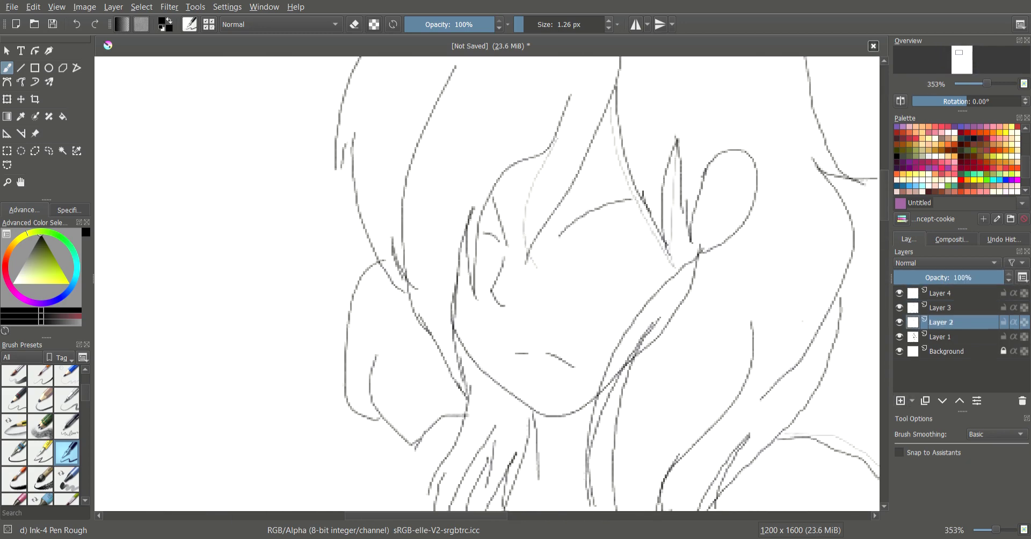
pyautogui.press('pageup')
pyautogui.press('pageup')
pyautogui.keyDown('ctrl'); pyautogui.scroll(-1, 684, 383); pyautogui.keyUp('ctrl')
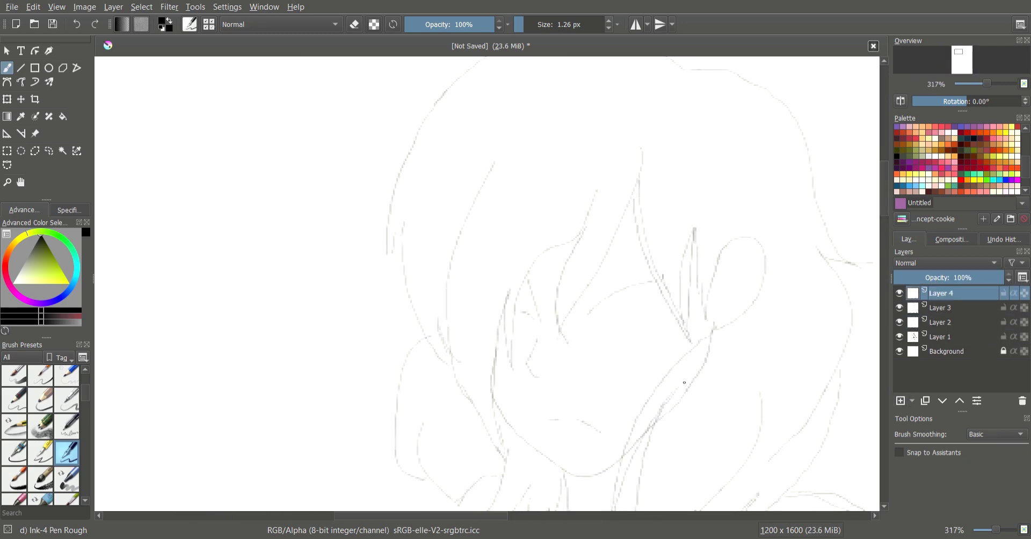
pyautogui.keyDown('ctrl'); pyautogui.scroll(3, 684, 382); pyautogui.keyUp('ctrl')
pyautogui.keyDown('ctrl'); pyautogui.scroll(3, 632, 406); pyautogui.keyUp('ctrl')
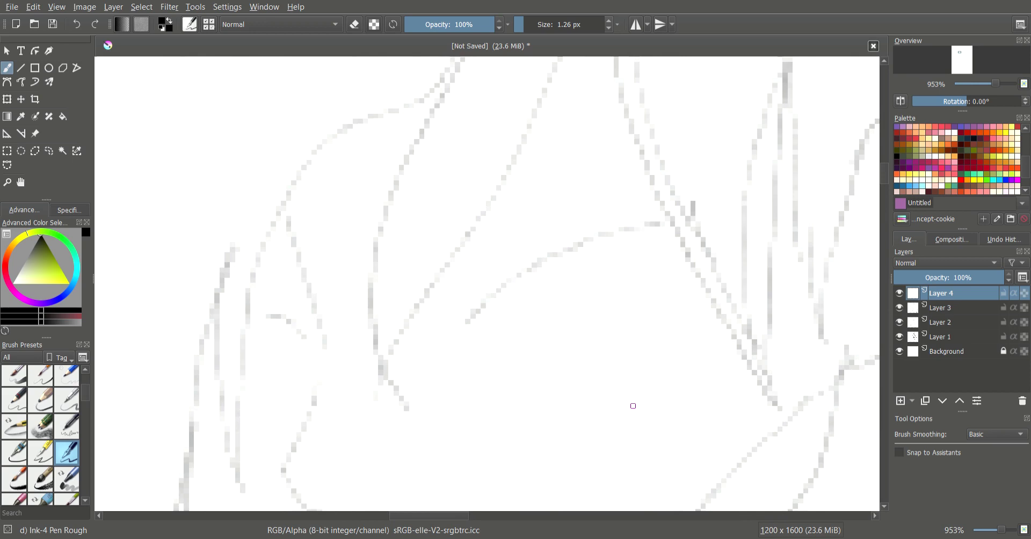
# Try inking the upper eyelid with the Pencil-2 preset, then undo those strokes
pyautogui.press(',')
pyautogui.press(',')
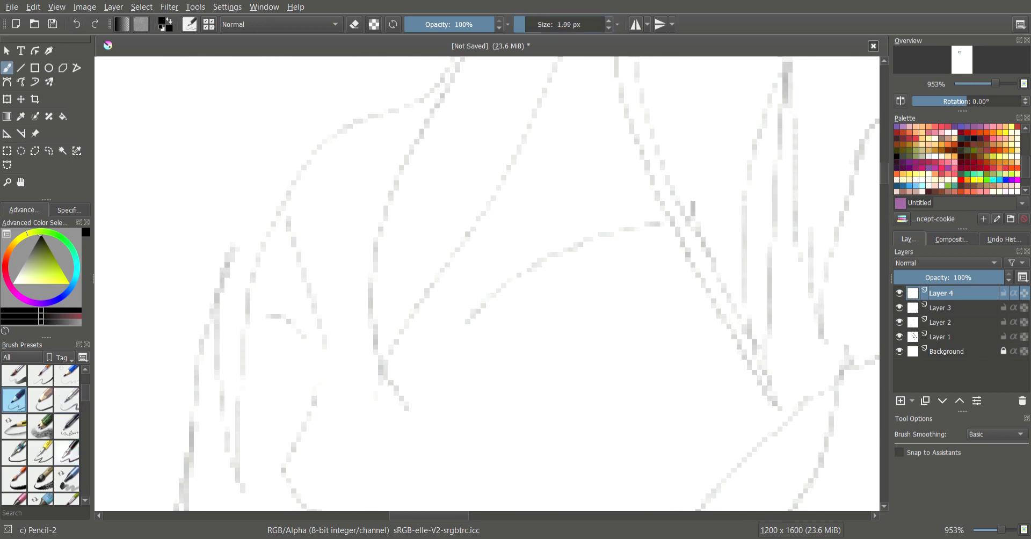
pyautogui.moveTo(467, 321); pyautogui.dragTo(691, 238)
pyautogui.keyDown('ctrl'); pyautogui.scroll(-2, 590, 268); pyautogui.keyUp('ctrl')
pyautogui.keyDown('ctrl'); pyautogui.scroll(1, 590, 268); pyautogui.keyUp('ctrl')
pyautogui.moveTo(507, 287); pyautogui.dragTo(705, 223)
pyautogui.moveTo(518, 248); pyautogui.dragTo(570, 221)
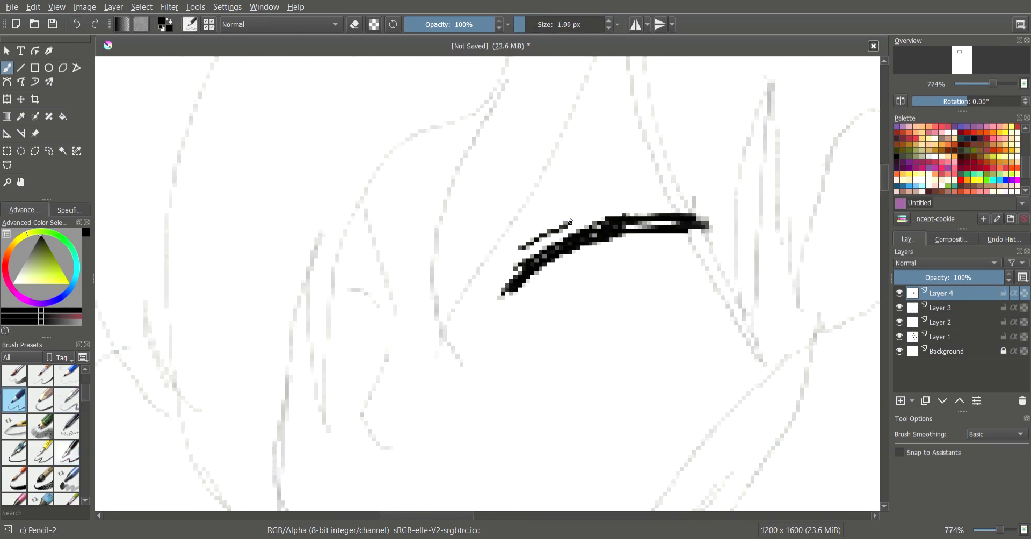
pyautogui.hotkey('ctrl', 'z')
pyautogui.hotkey('ctrl', 'z')
pyautogui.hotkey('ctrl', 'z')
# Ink the upper eyelid with the Ink-2 Fineliner and make the line thinner
pyautogui.press('.')
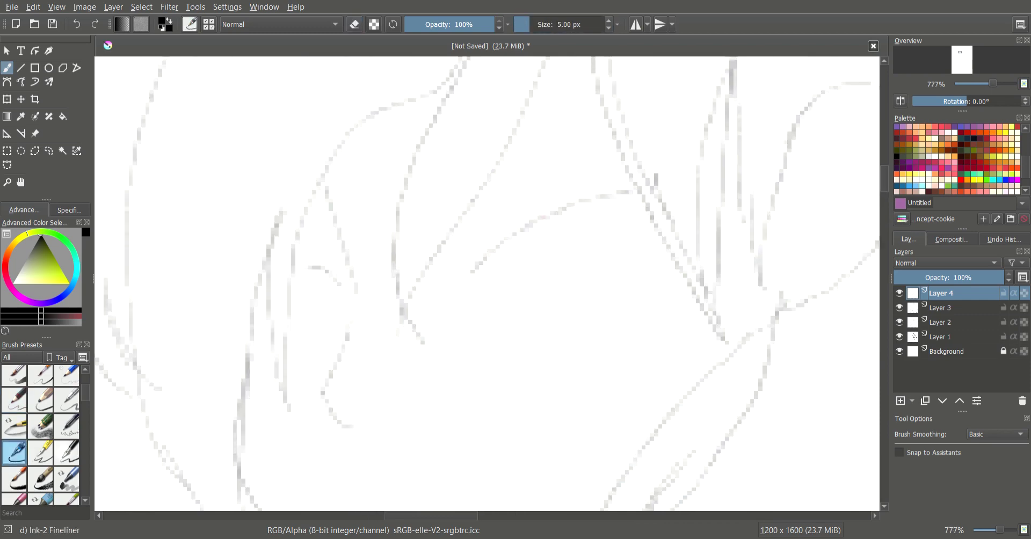
pyautogui.keyDown('ctrl'); pyautogui.scroll(-1, 591, 268); pyautogui.keyUp('ctrl')
pyautogui.moveTo(506, 223); pyautogui.dragTo(667, 191)
pyautogui.hotkey('ctrl', 'z')
pyautogui.moveTo(483, 311); pyautogui.dragTo(601, 276)
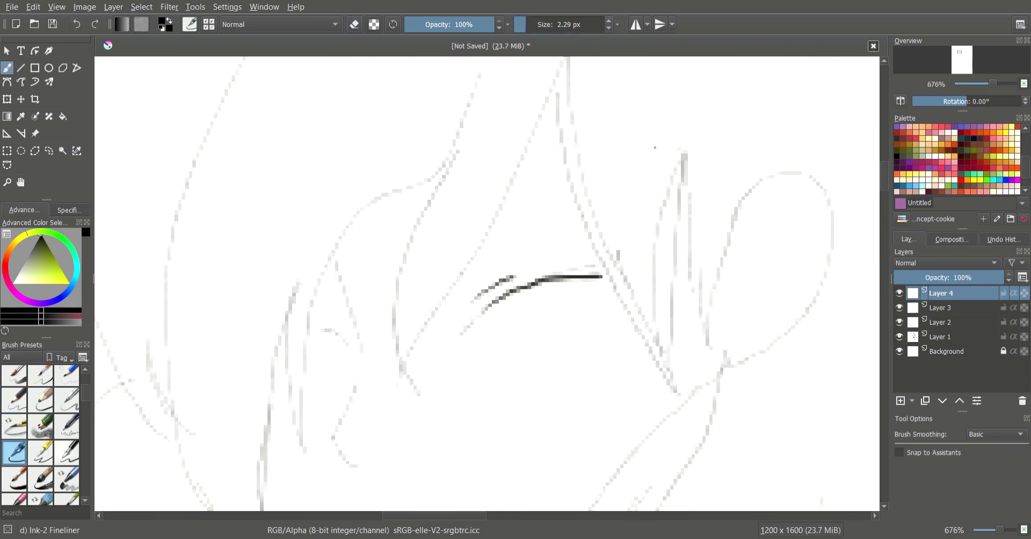
pyautogui.keyDown('ctrl'); pyautogui.scroll(1, 591, 268); pyautogui.keyUp('ctrl')
pyautogui.moveTo(536, 295)
pyautogui.mouseDown()
pyautogui.moveTo(570, 294)
pyautogui.moveTo(561, 291)
pyautogui.mouseUp()
pyautogui.hotkey('ctrl', 'z')
pyautogui.press('[')
# Ink the lower curve of the first eye and outline the other eye
pyautogui.keyDown('ctrl'); pyautogui.scroll(1, 537, 292); pyautogui.keyUp('ctrl')
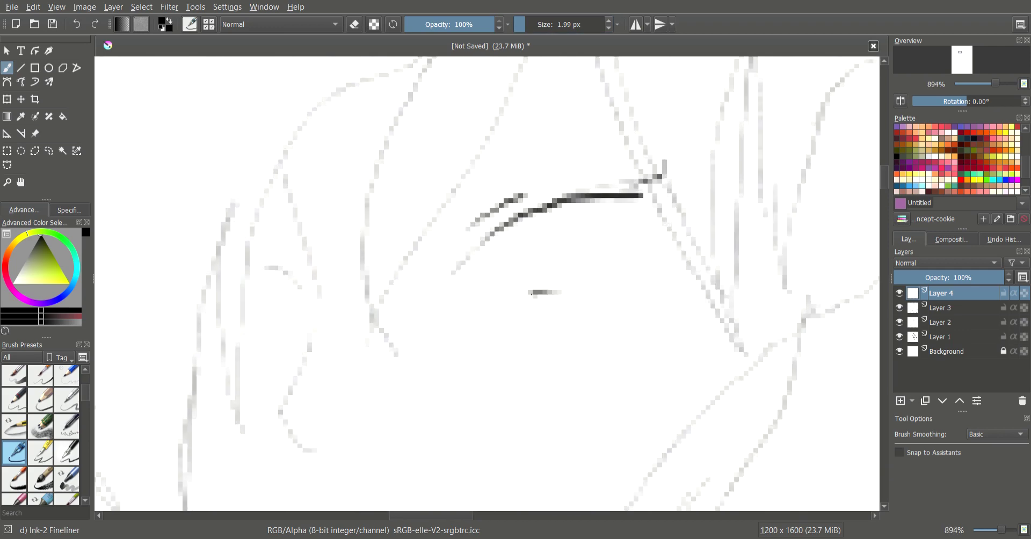
pyautogui.scroll(-1, 532, 294)
pyautogui.moveTo(472, 357); pyautogui.dragTo(553, 368)
pyautogui.scroll(-1, 537, 322)
pyautogui.moveTo(497, 241); pyautogui.dragTo(537, 249)
pyautogui.moveTo(518, 282); pyautogui.dragTo(550, 298)
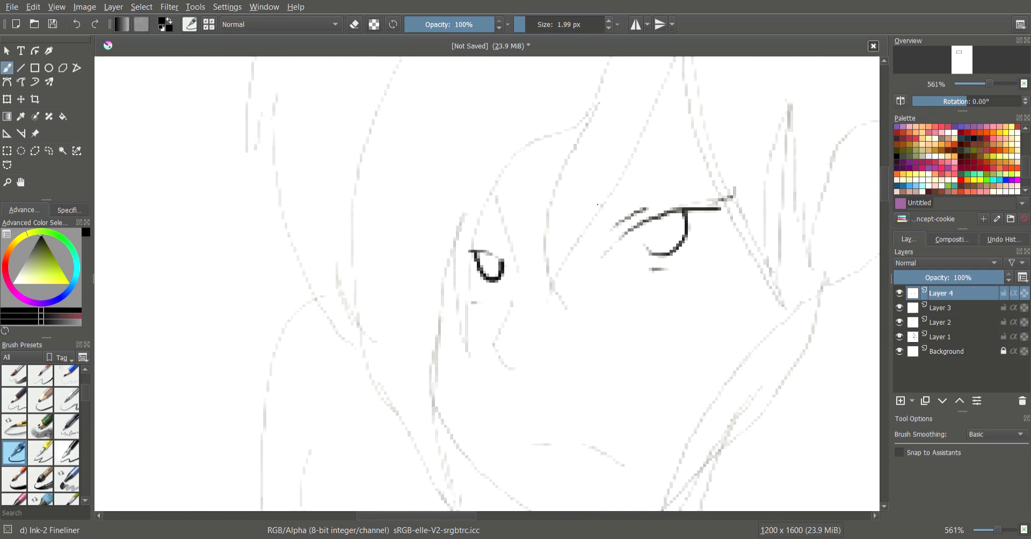
pyautogui.keyDown('ctrl'); pyautogui.scroll(1, 598, 205); pyautogui.keyUp('ctrl')
pyautogui.scroll(-2, 537, 269)
# Ink the nose below the left eye and a short mouth stroke
pyautogui.moveTo(445, 248); pyautogui.dragTo(412, 298)
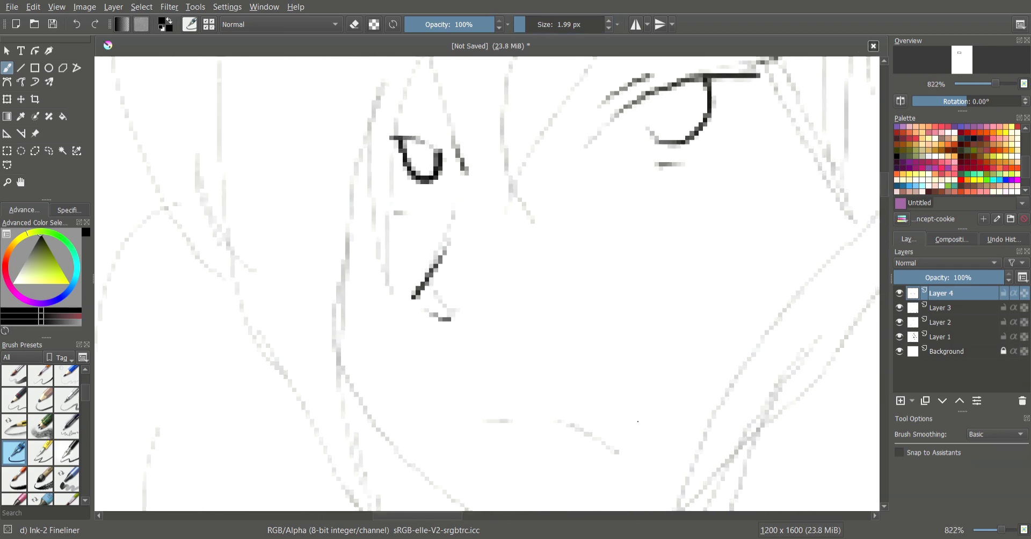
pyautogui.scroll(-3, 638, 421)
pyautogui.keyDown('ctrl'); pyautogui.scroll(-1, 526, 226); pyautogui.keyUp('ctrl')
pyautogui.moveTo(500, 213); pyautogui.dragTo(545, 236)
pyautogui.click(7, 82)
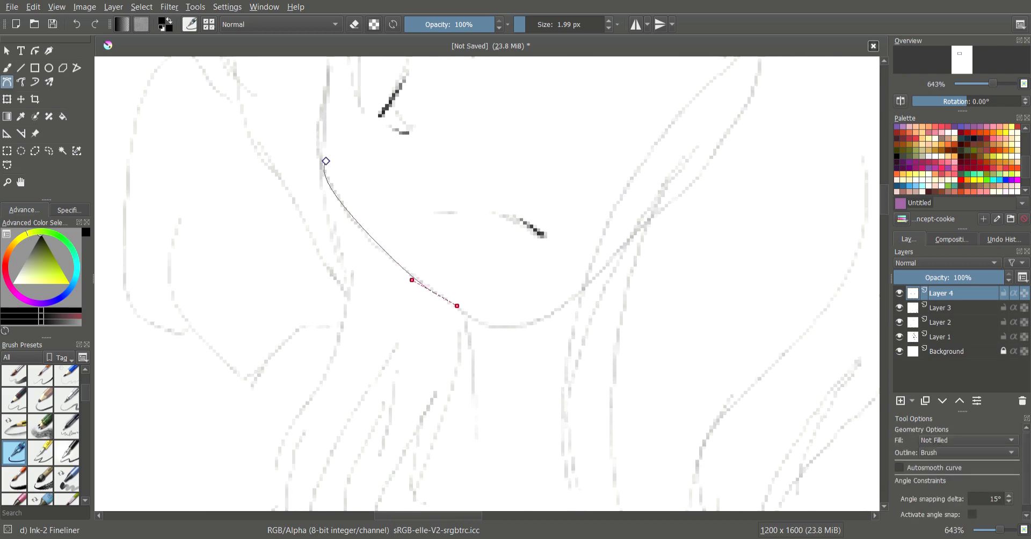
# Commit the Bezier jawline curve as an ink line curving to the chin
pyautogui.press('Return')
pyautogui.scroll(-2, 554, 317)
pyautogui.scroll(-2, 554, 318)
pyautogui.scroll(3, 499, 375)
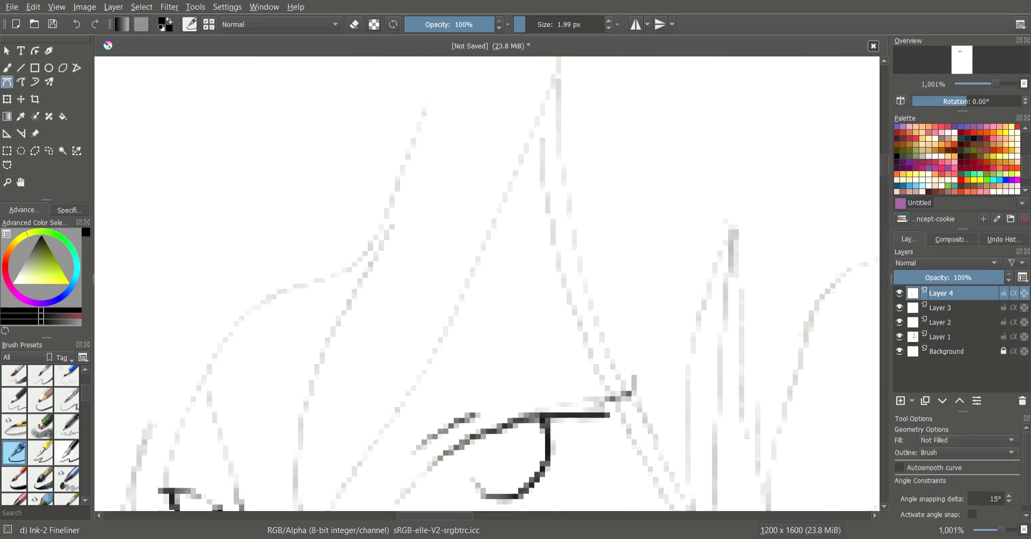
pyautogui.scroll(1, 499, 376)
pyautogui.scroll(-2, 446, 231)
pyautogui.scroll(-1, 446, 231)
pyautogui.scroll(-1, 445, 231)
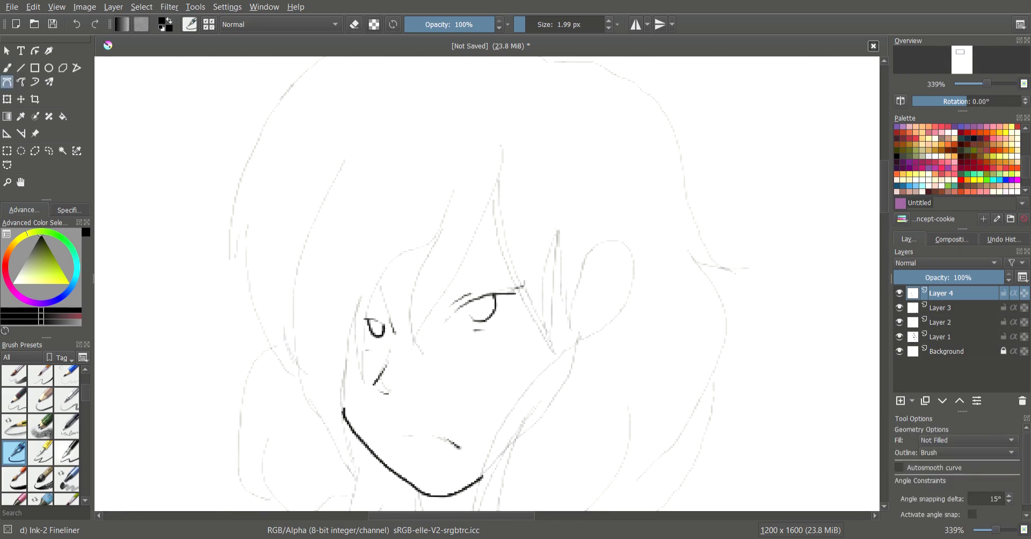
# With a thinner line, add two Bezier hair strands between the eyes
pyautogui.press('[')
pyautogui.moveTo(503, 145); pyautogui.dragTo(510, 166)
pyautogui.press('Return')
pyautogui.scroll(2, 501, 110)
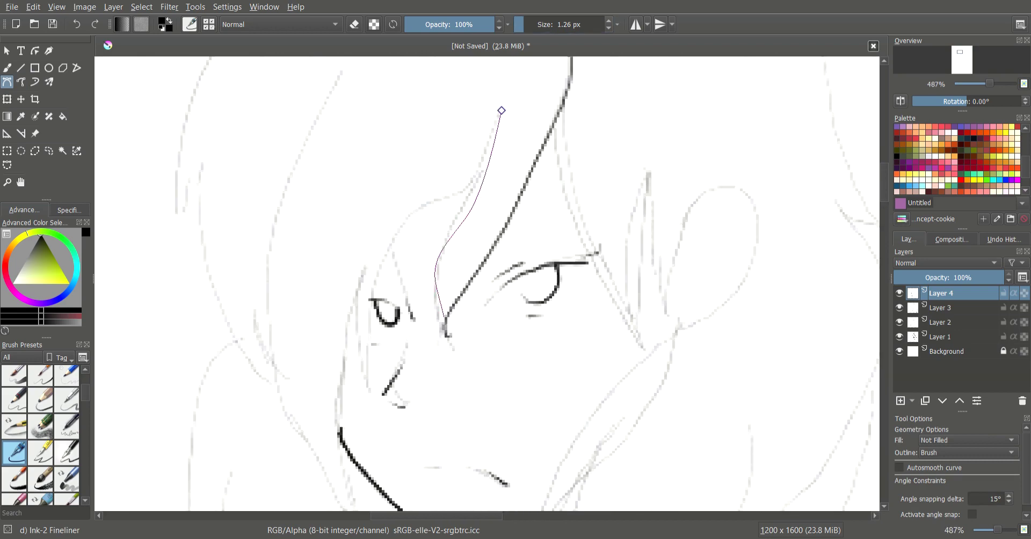
pyautogui.press('Return')
pyautogui.scroll(-2, 501, 111)
pyautogui.press('b')
pyautogui.scroll(2, 598, 159)
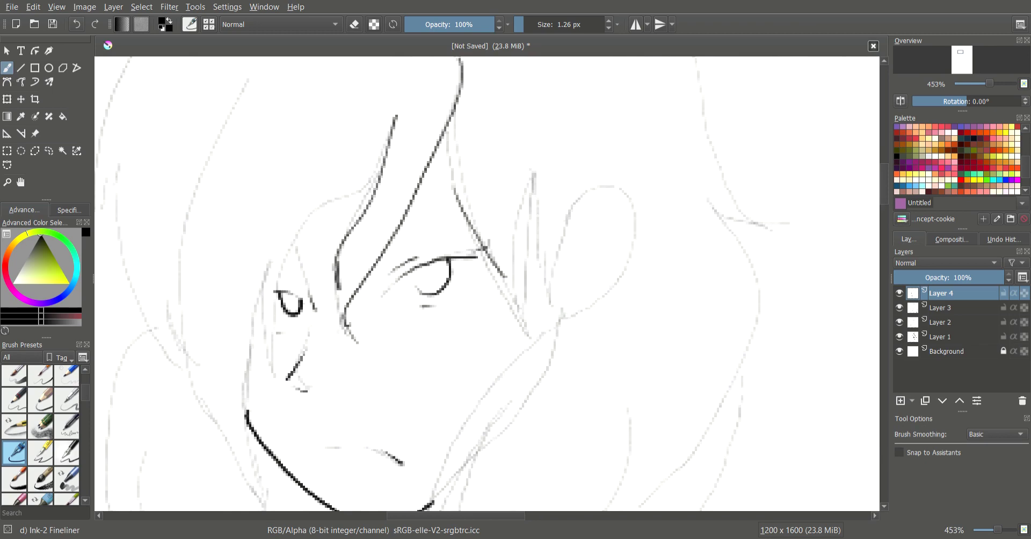
# Switch to the finer Ink-3 Gpen brush preset
pyautogui.press('/')
pyautogui.scroll(3, 568, 117)
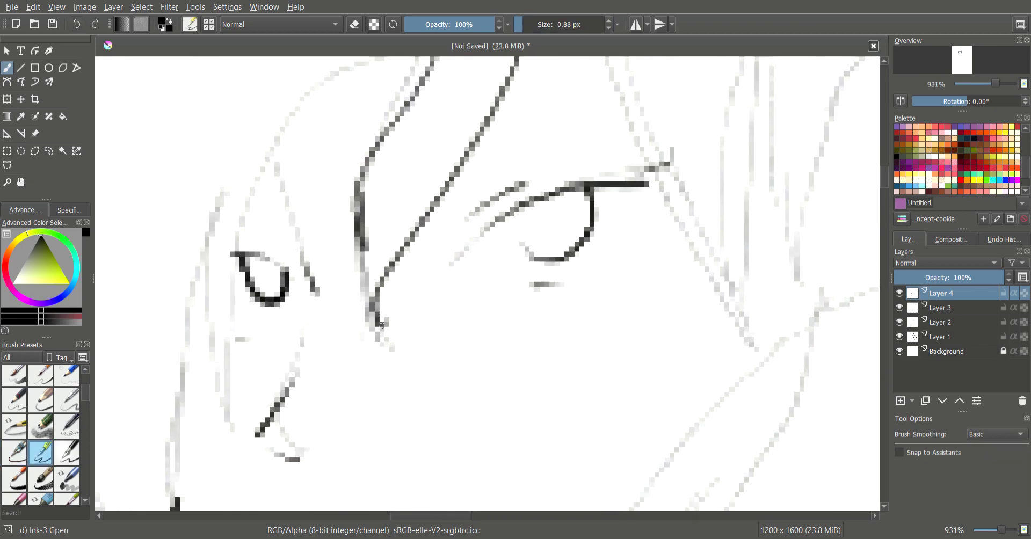
pyautogui.scroll(-3, 568, 117)
pyautogui.scroll(1, 568, 117)
pyautogui.scroll(-1, 568, 117)
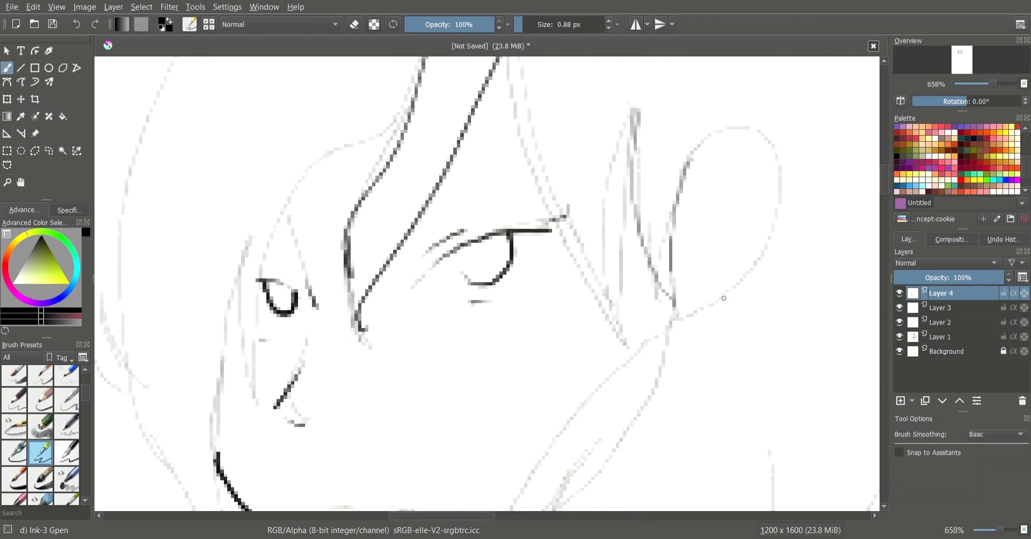
pyautogui.scroll(-1, 713, 230)
pyautogui.scroll(1, 713, 230)
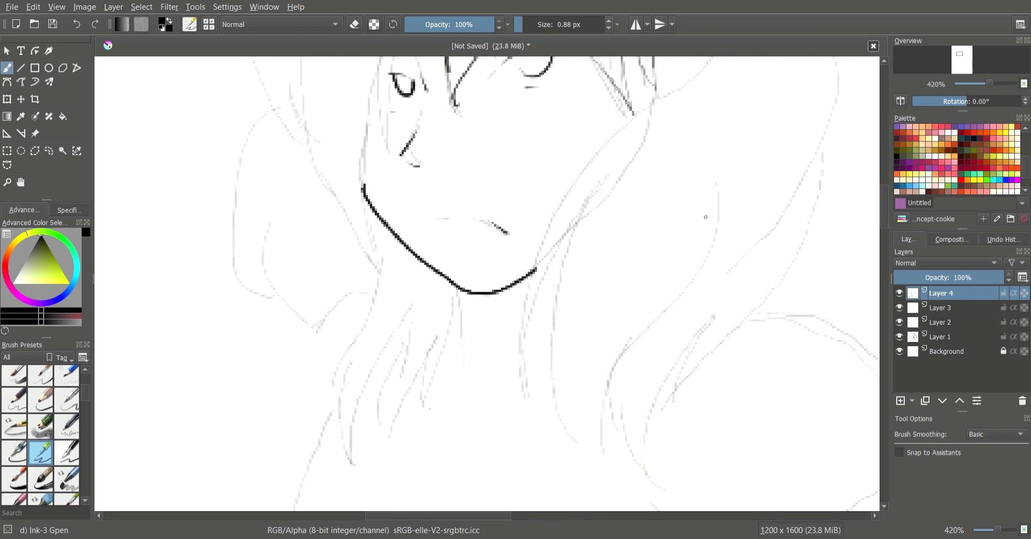
# Draw three hair lines down the right side of the neck
pyautogui.moveTo(664, 95); pyautogui.dragTo(524, 379)
pyautogui.moveTo(573, 182); pyautogui.dragTo(529, 386)
pyautogui.moveTo(544, 236); pyautogui.dragTo(597, 462)
# Fade the Layer 2 sketch to 13% opacity and reselect Layer 4 for inking
pyautogui.click(941, 308)
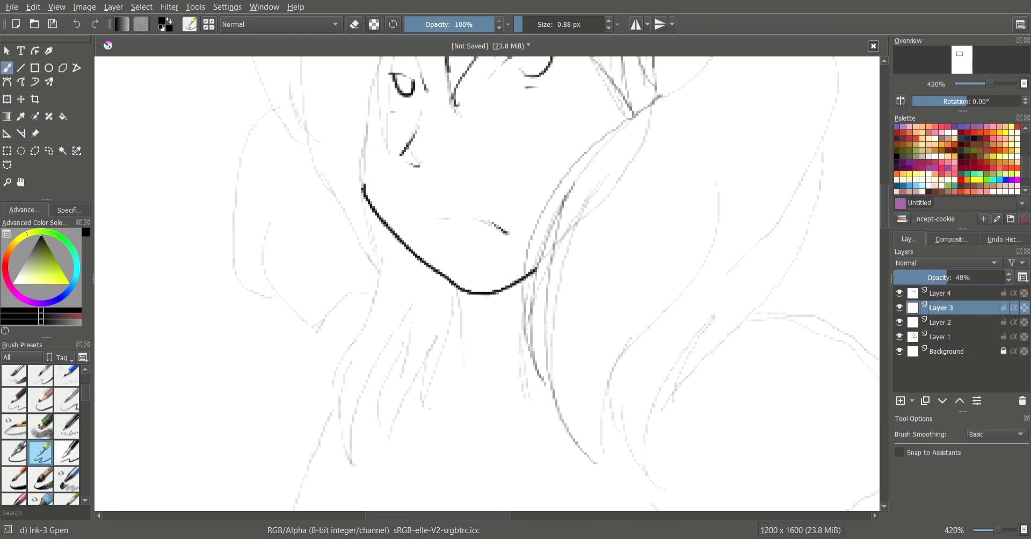
pyautogui.moveTo(946, 277); pyautogui.dragTo(908, 278)
pyautogui.click(946, 351)
pyautogui.click(940, 322)
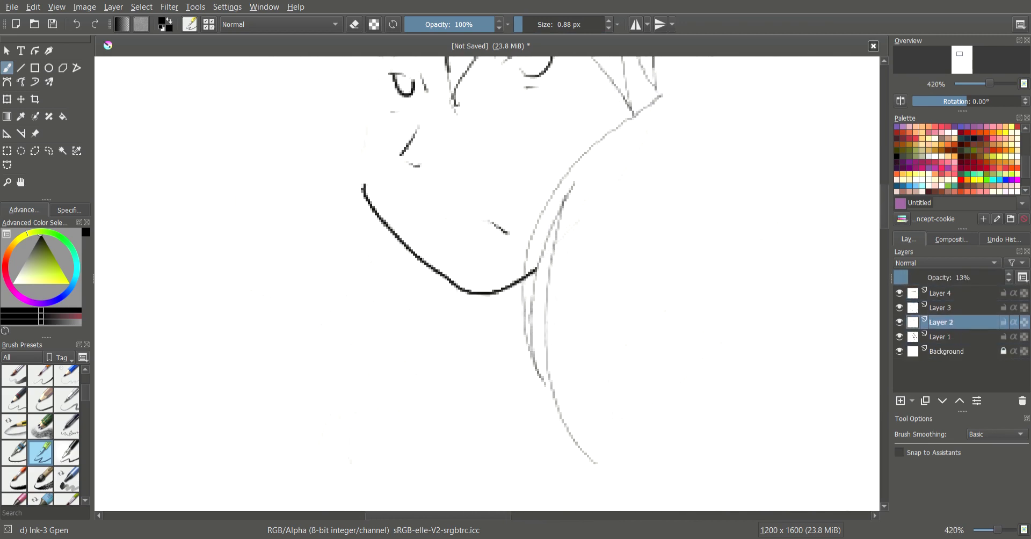
pyautogui.click(941, 293)
pyautogui.scroll(4, 779, 192)
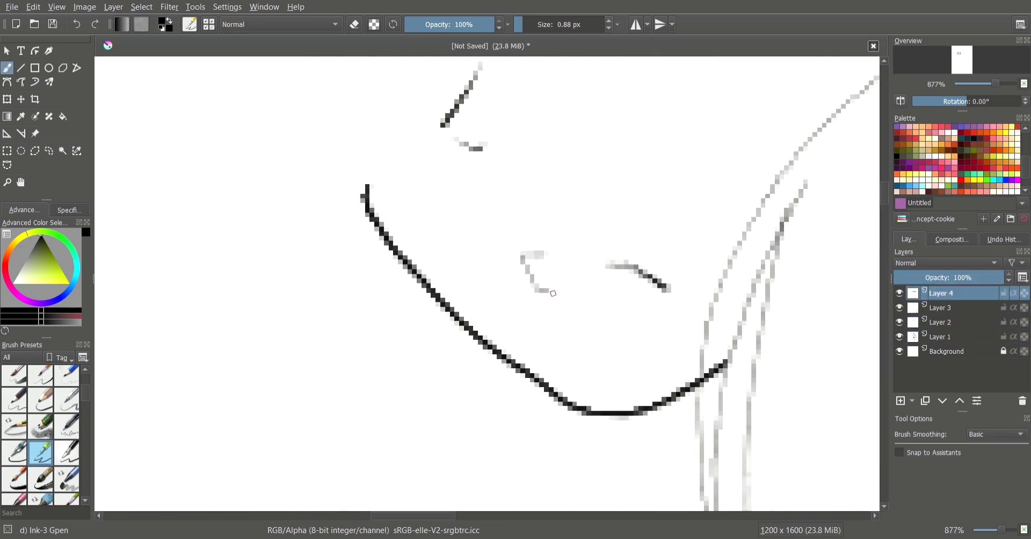
pyautogui.scroll(-3, 553, 293)
pyautogui.scroll(2, 553, 241)
pyautogui.scroll(-2, 547, 215)
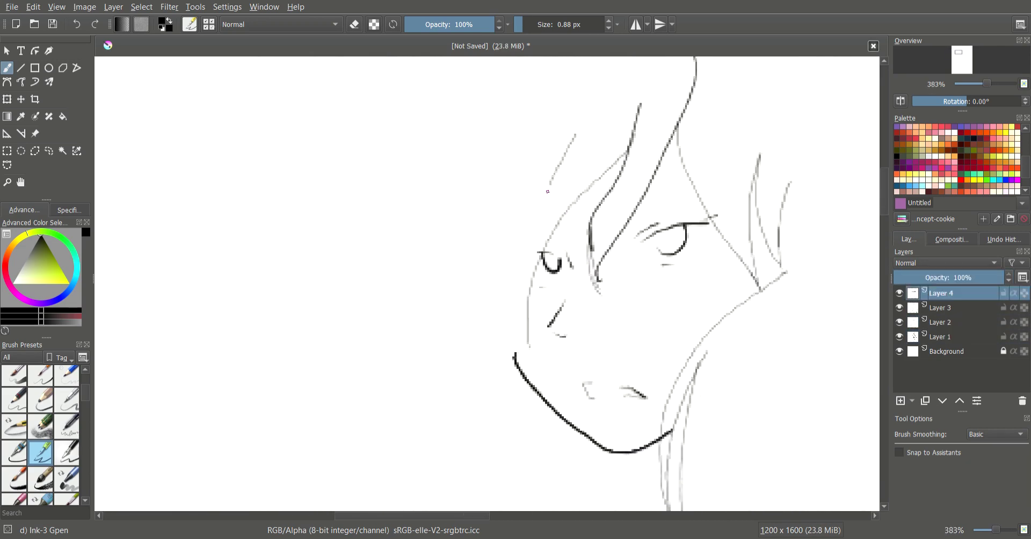
pyautogui.scroll(2, 590, 140)
pyautogui.scroll(2, 639, 86)
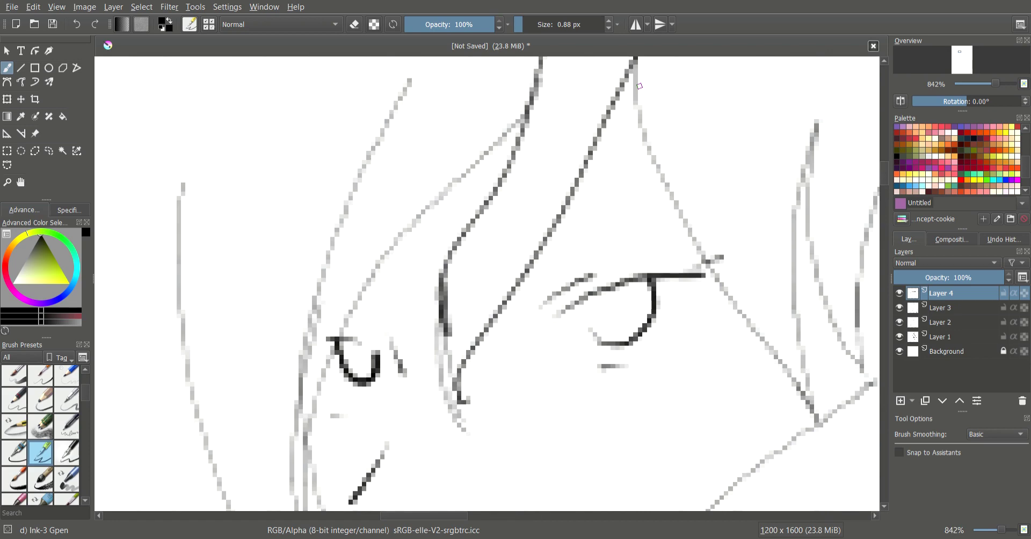
pyautogui.scroll(-1, 639, 86)
pyautogui.scroll(-1, 692, 125)
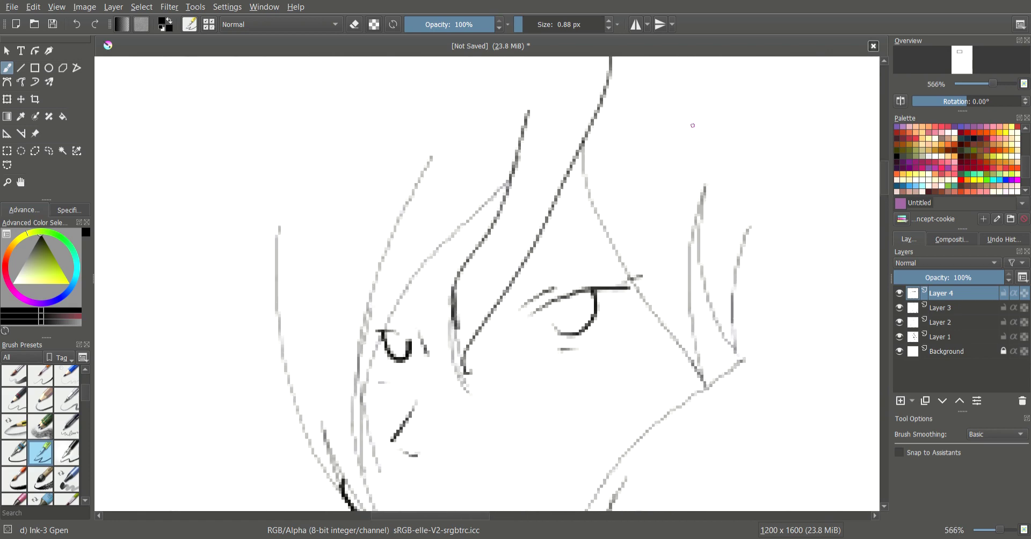
pyautogui.scroll(-7, 602, 230)
pyautogui.scroll(4, 603, 229)
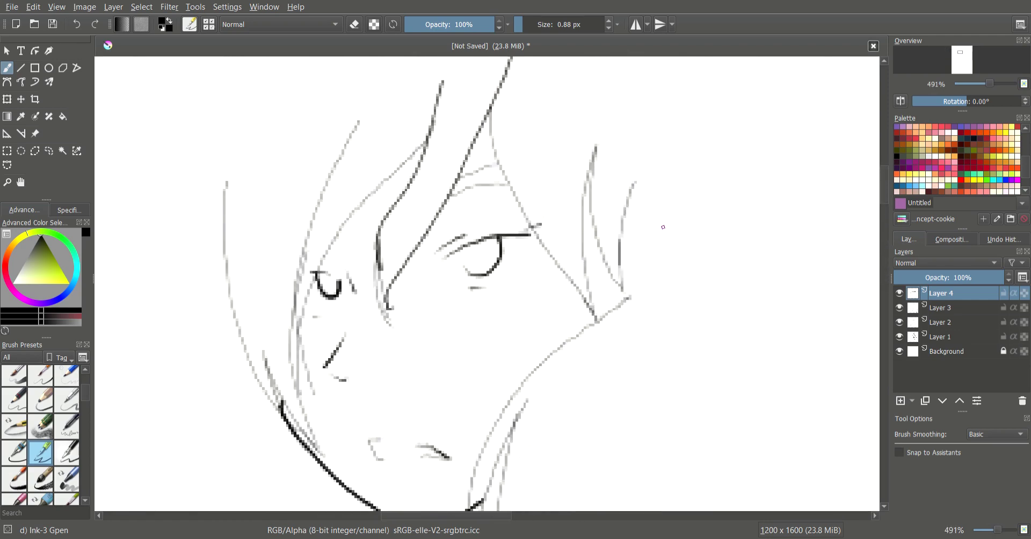
pyautogui.scroll(2, 602, 229)
pyautogui.scroll(1, 514, 236)
# Return the Gpen to ink mode and shrink it to 1.99 px
pyautogui.press('e')
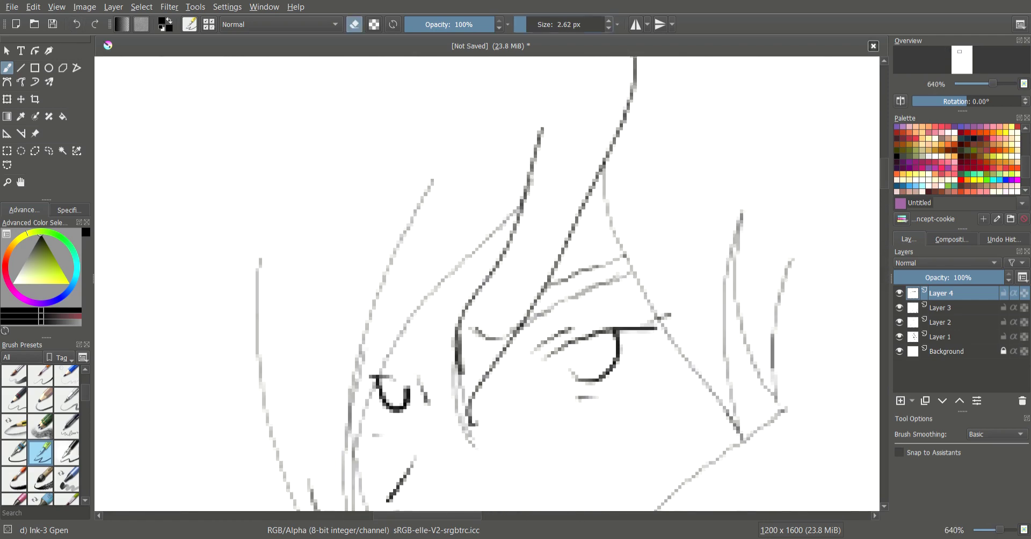
pyautogui.press('e')
pyautogui.scroll(-5, 644, 229)
pyautogui.scroll(6, 688, 158)
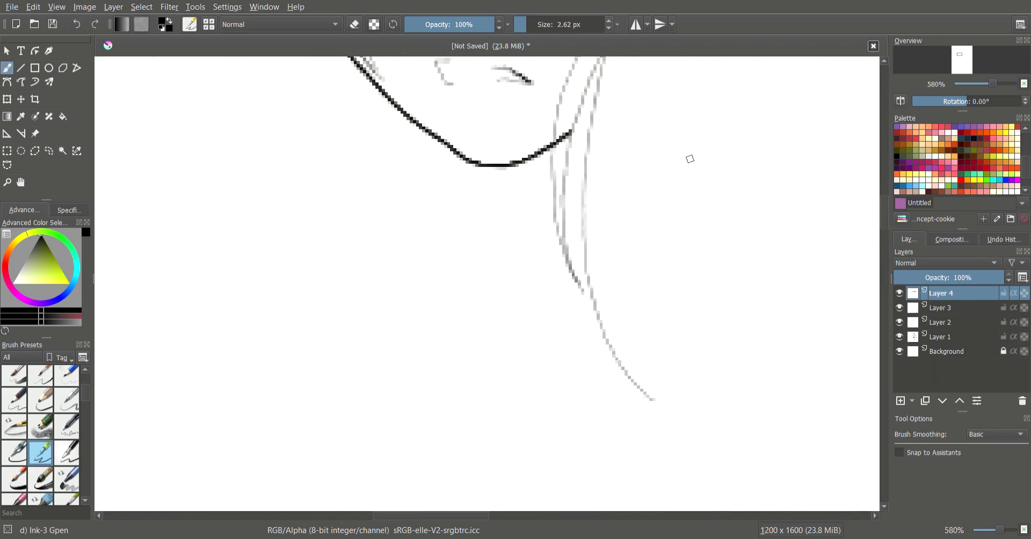
pyautogui.scroll(-5, 688, 159)
pyautogui.scroll(6, 867, 69)
pyautogui.scroll(1, 867, 70)
pyautogui.press('[')
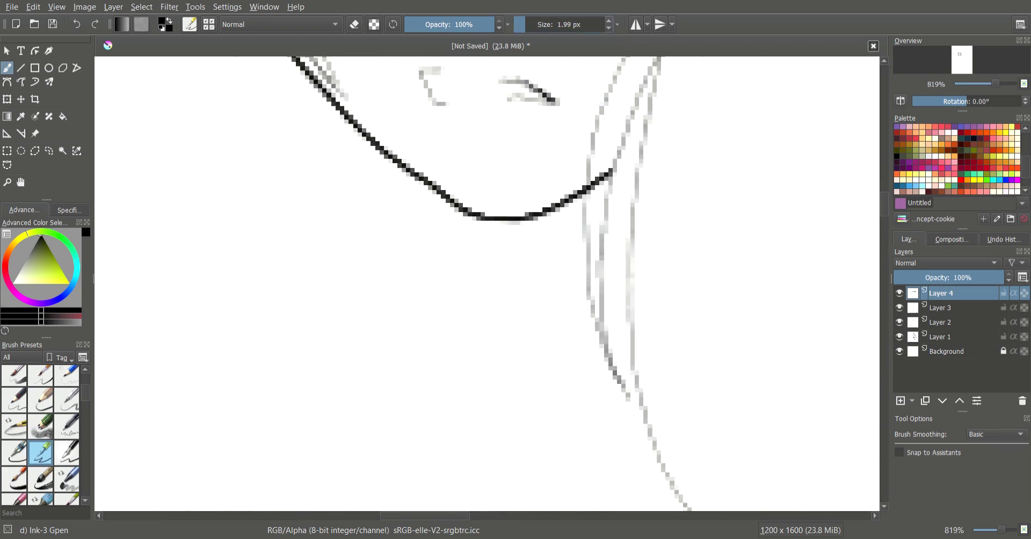
pyautogui.scroll(-3, 576, 53)
# Ink the neck line down from the chin and undo its overlong end
pyautogui.moveTo(505, 143); pyautogui.dragTo(517, 216)
pyautogui.scroll(-1, 706, 98)
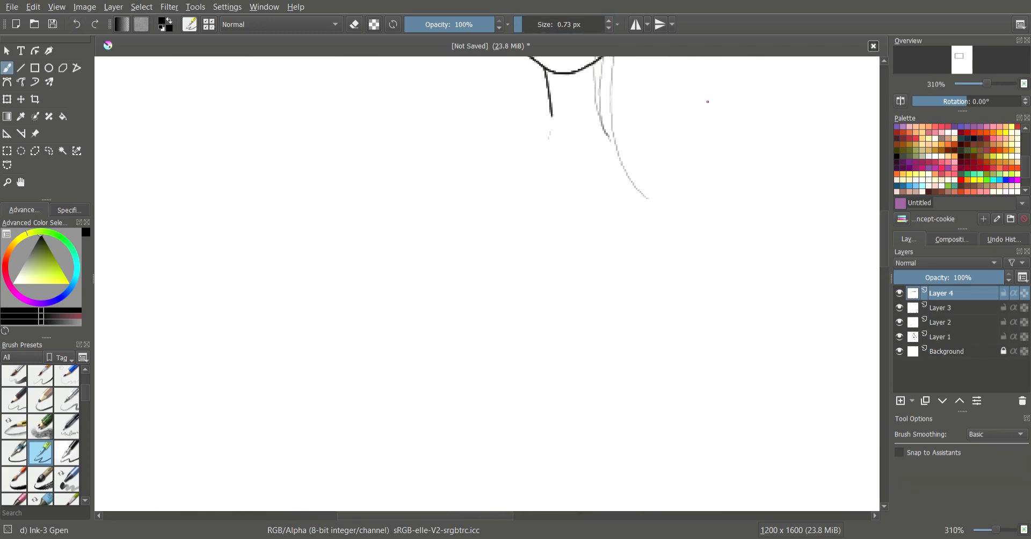
pyautogui.scroll(-1, 591, 124)
pyautogui.hotkey('ctrl', 'z')
pyautogui.scroll(-1, 440, 337)
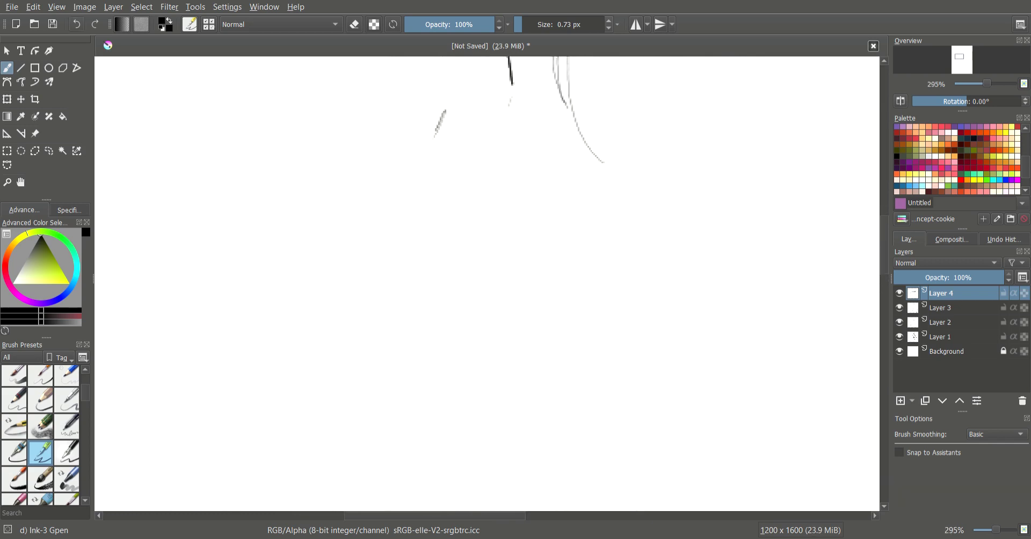
pyautogui.scroll(2, 529, 155)
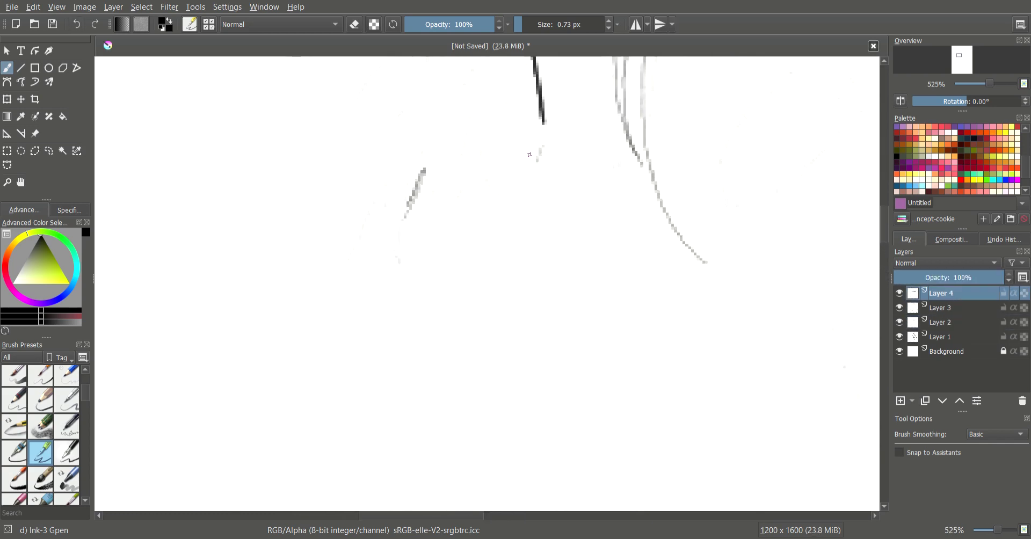
pyautogui.scroll(-1, 529, 155)
pyautogui.scroll(-2, 461, 142)
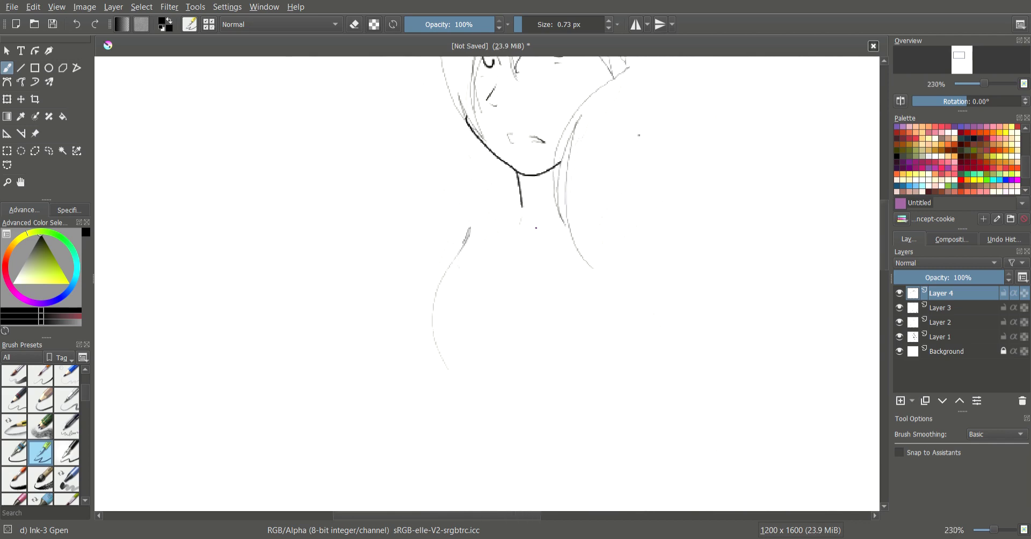
pyautogui.scroll(-1, 461, 150)
# Erase stray specks near the neck, then go back to inking
pyautogui.press('e')
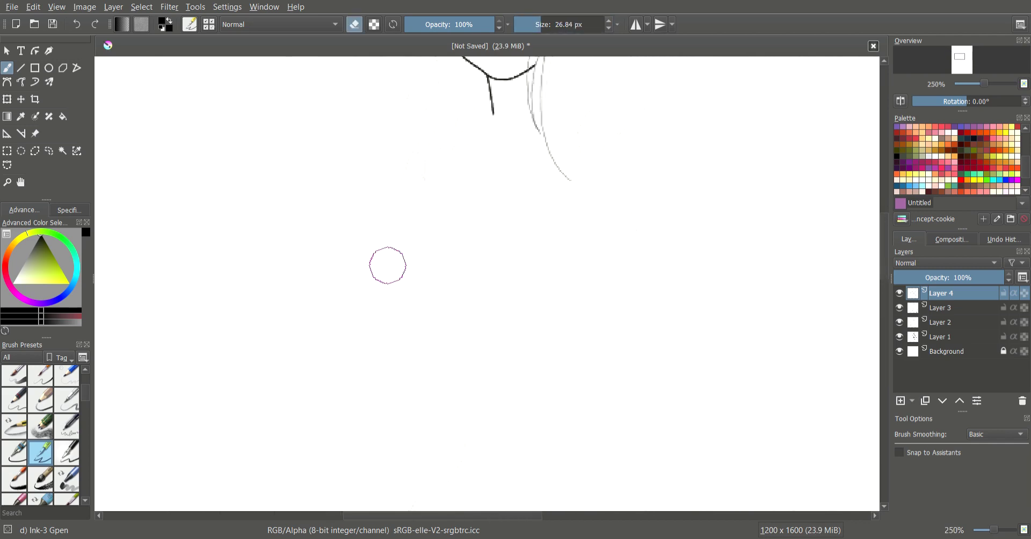
pyautogui.scroll(1, 624, 157)
pyautogui.scroll(2, 593, 173)
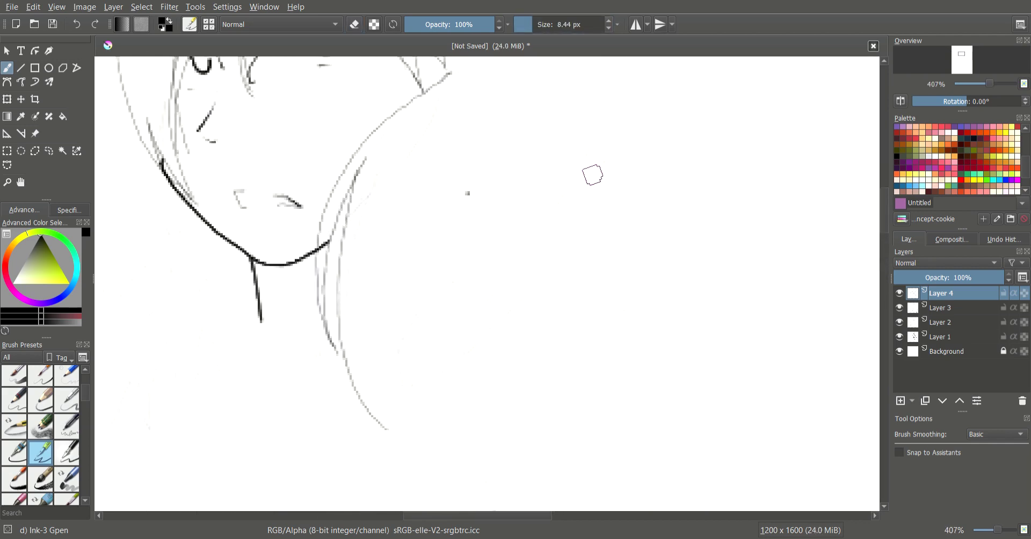
pyautogui.scroll(2, 593, 173)
pyautogui.press('e')
pyautogui.scroll(-3, 611, 293)
pyautogui.press('e')
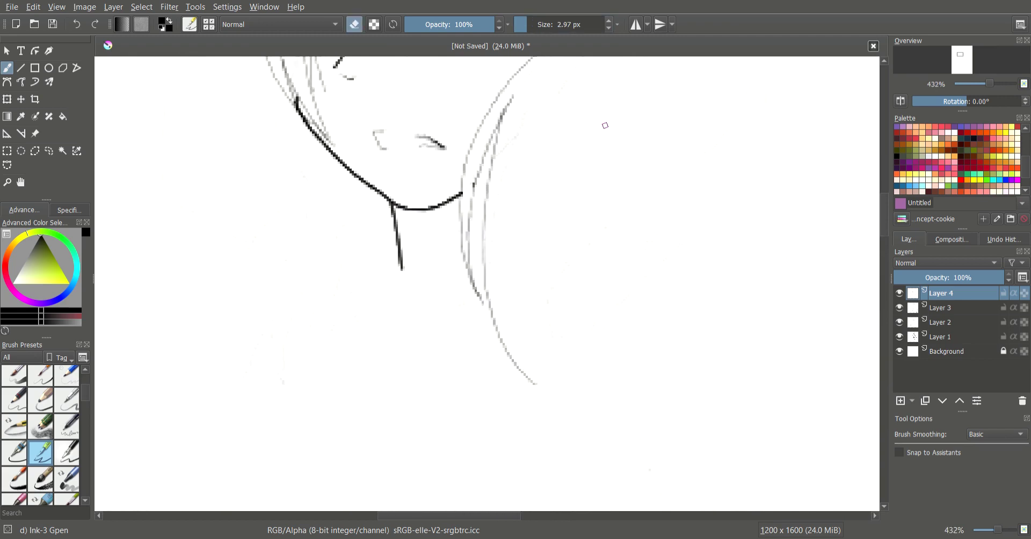
pyautogui.scroll(1, 695, 127)
# Ink the outer hair curve on the right side of the head
pyautogui.moveTo(679, 84); pyautogui.dragTo(532, 312)
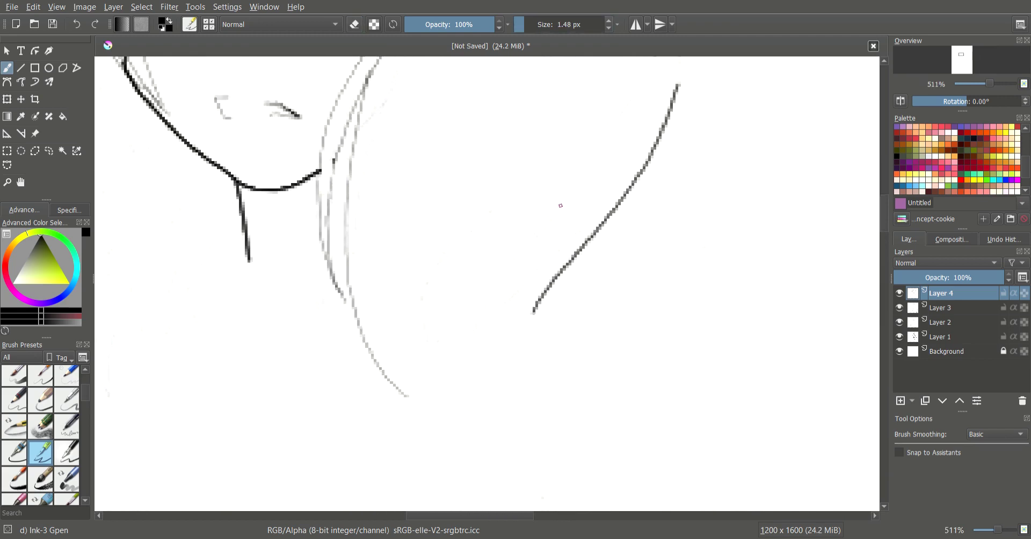
pyautogui.moveTo(558, 206); pyautogui.dragTo(531, 312)
pyautogui.moveTo(558, 205); pyautogui.dragTo(471, 414)
pyautogui.scroll(1, 549, 240)
pyautogui.scroll(-3, 616, 194)
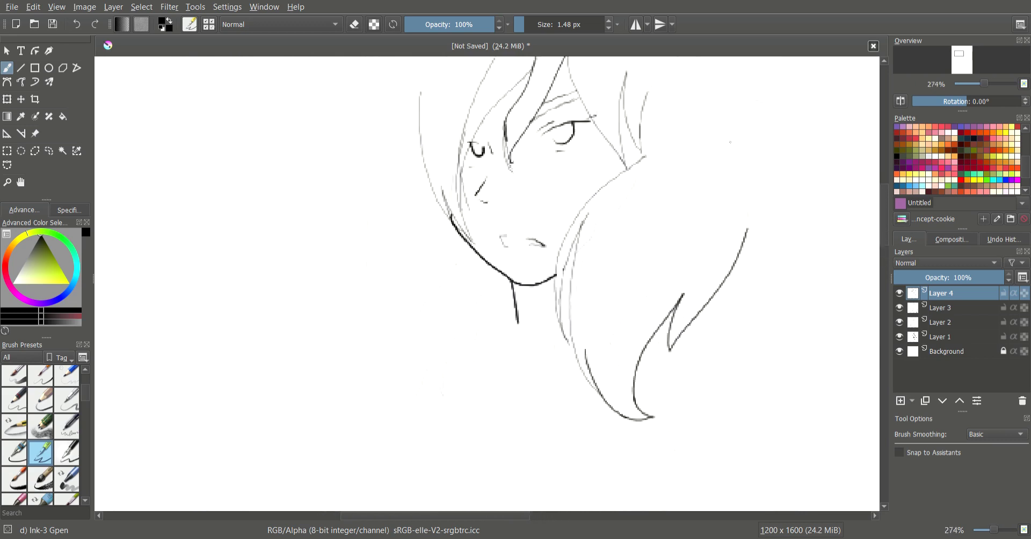
pyautogui.scroll(3, 439, 262)
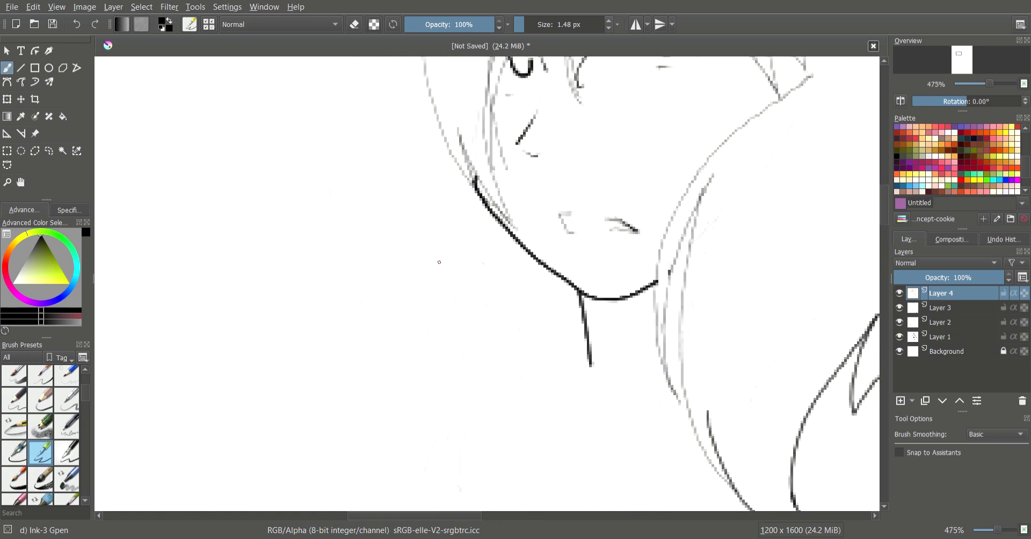
# Ink hair strands left of and below the chin
pyautogui.moveTo(354, 81); pyautogui.dragTo(451, 357)
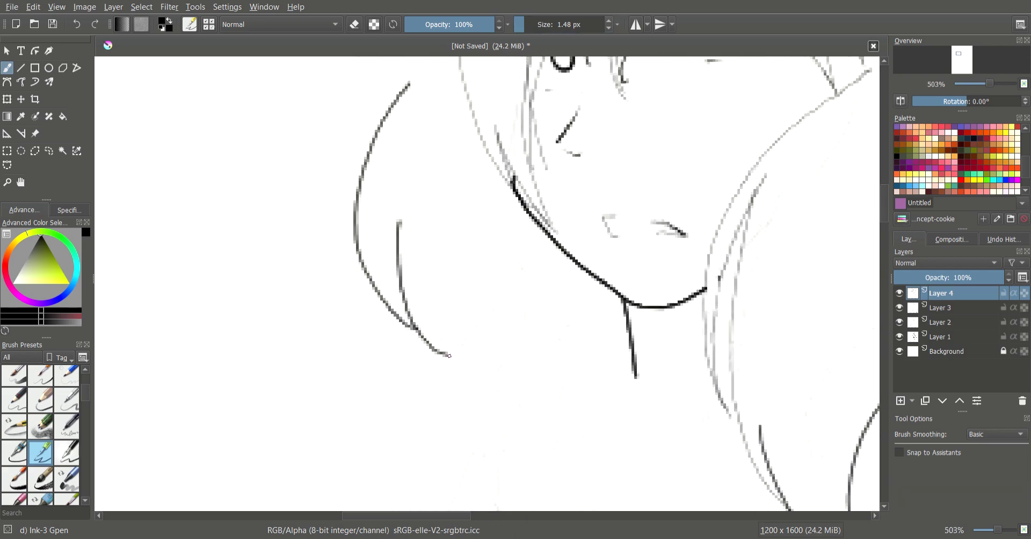
pyautogui.scroll(1, 537, 268)
pyautogui.moveTo(629, 228); pyautogui.dragTo(584, 343)
pyautogui.moveTo(589, 256); pyautogui.dragTo(587, 350)
# Replace the dark neck stroke with thin neck and shoulder lines
pyautogui.hotkey('ctrl', 'z')
pyautogui.press('[')
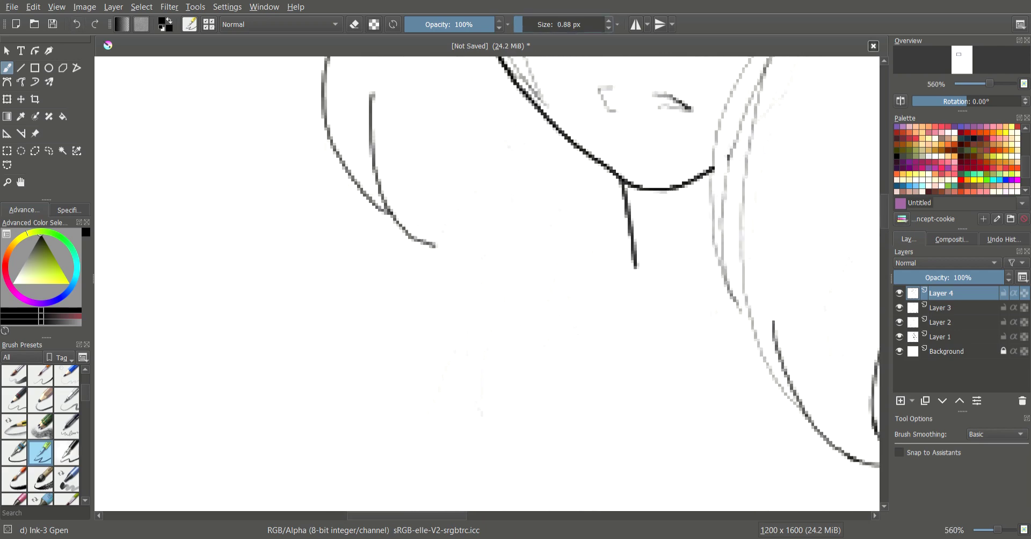
pyautogui.moveTo(631, 242); pyautogui.dragTo(563, 360)
pyautogui.moveTo(524, 145); pyautogui.dragTo(500, 403)
pyautogui.moveTo(594, 245); pyautogui.dragTo(503, 404)
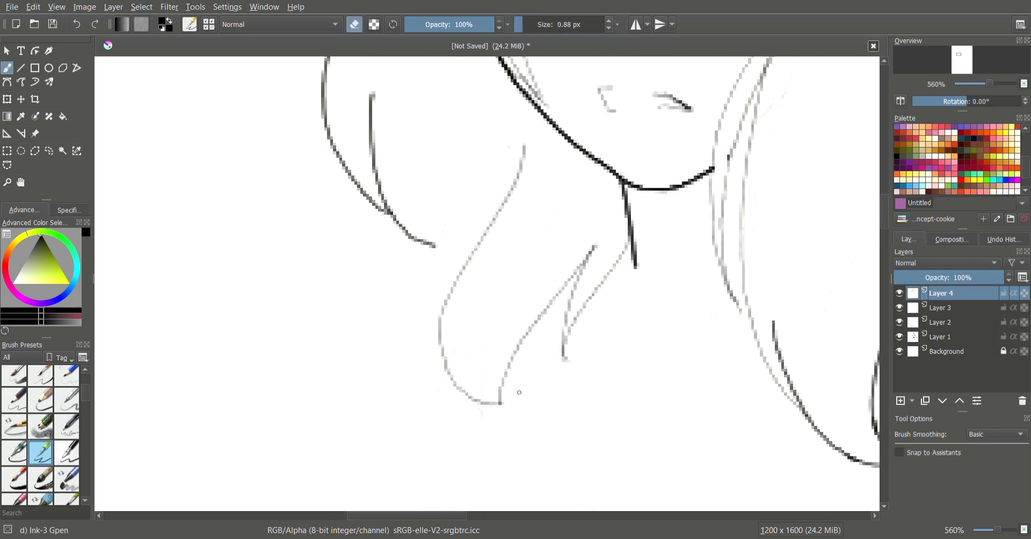
# Ink two fine hair strands falling over the eye
pyautogui.press('e')
pyautogui.scroll(-2, 518, 393)
pyautogui.scroll(-3, 518, 392)
pyautogui.scroll(6, 483, 242)
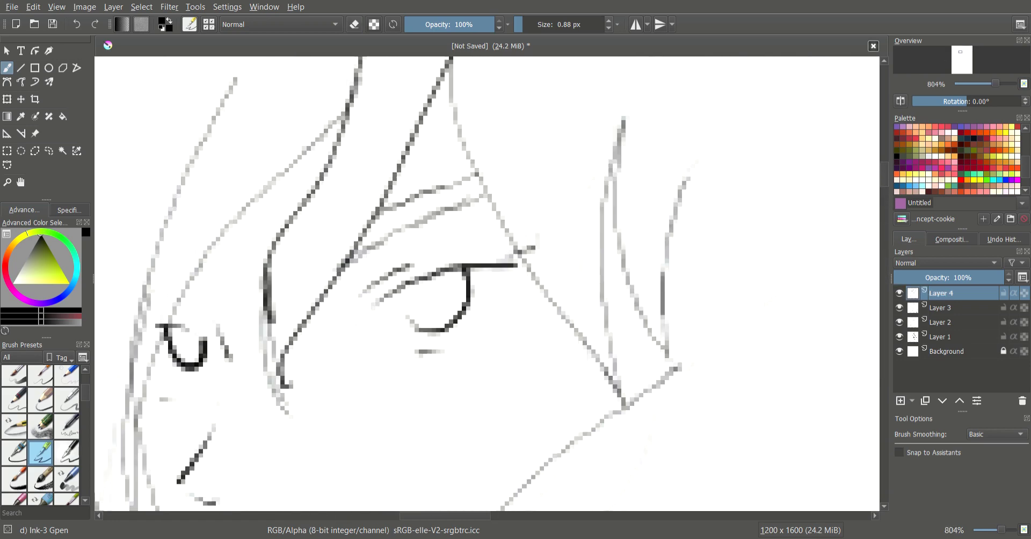
pyautogui.press('e')
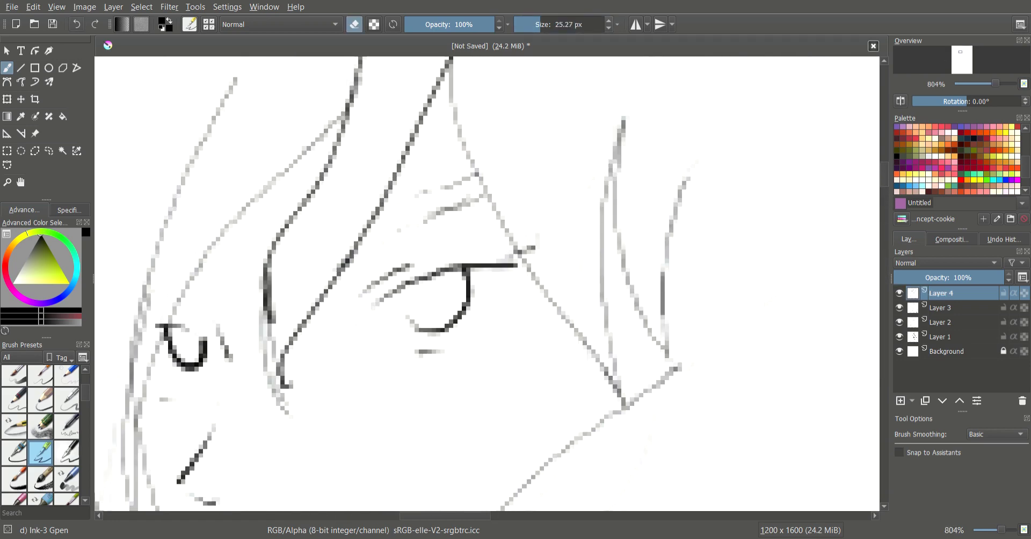
pyautogui.press('e')
pyautogui.scroll(2, 412, 228)
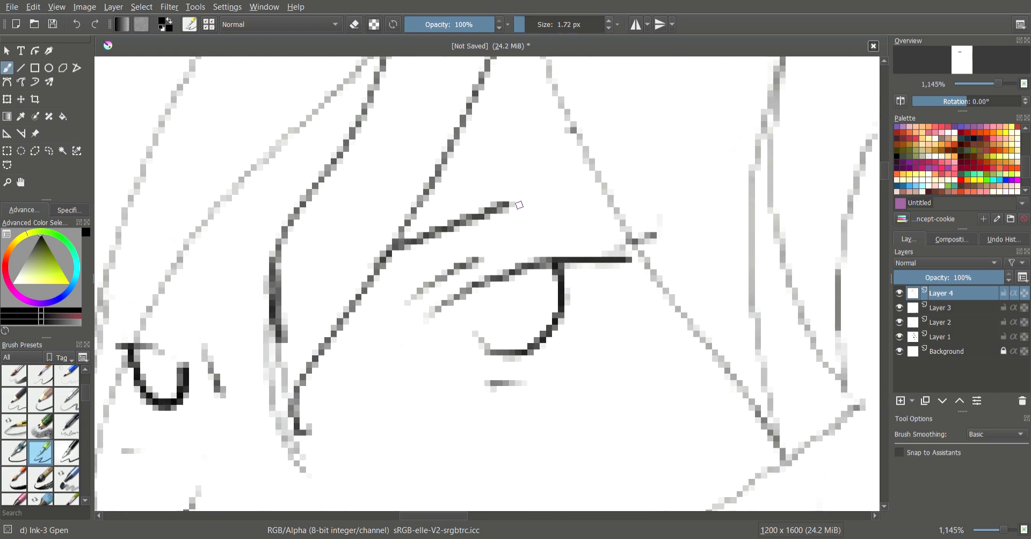
pyautogui.press(']')
pyautogui.moveTo(435, 173); pyautogui.dragTo(581, 125)
pyautogui.moveTo(392, 248); pyautogui.dragTo(600, 174)
# Ink the ear outline, its inner curve and a short stroke below it
pyautogui.scroll(-4, 600, 175)
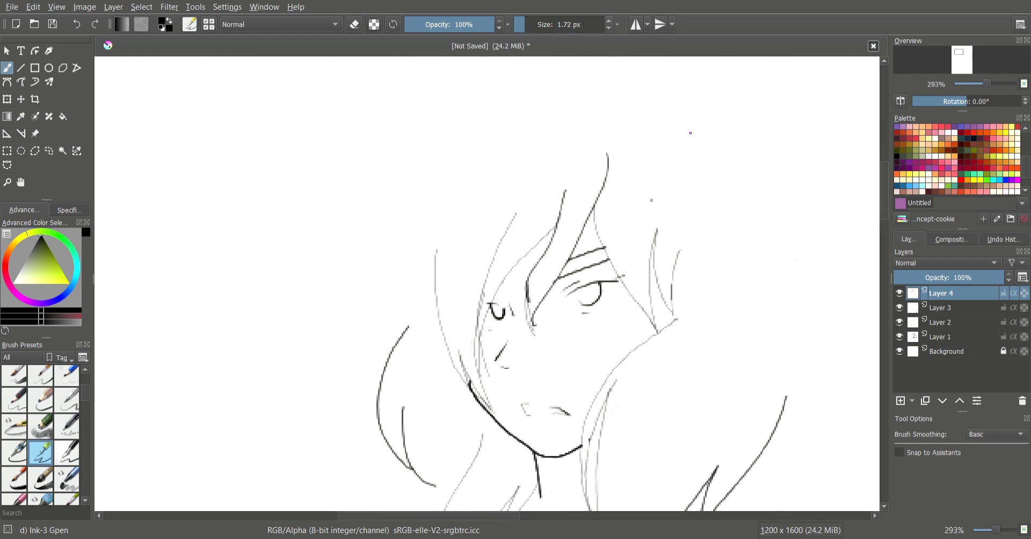
pyautogui.scroll(1, 690, 133)
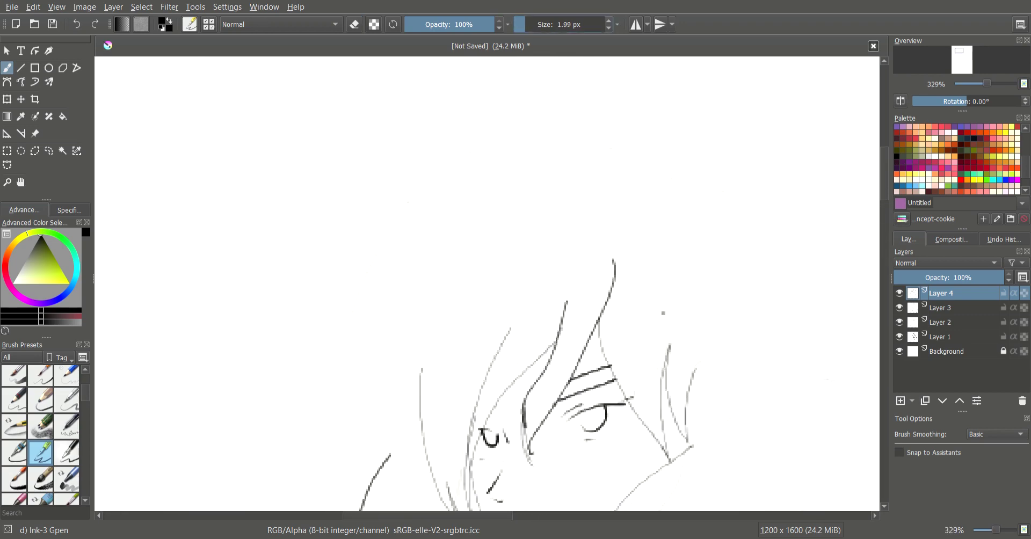
pyautogui.scroll(2, 591, 268)
pyautogui.moveTo(556, 221); pyautogui.dragTo(534, 370)
pyautogui.scroll(1, 534, 371)
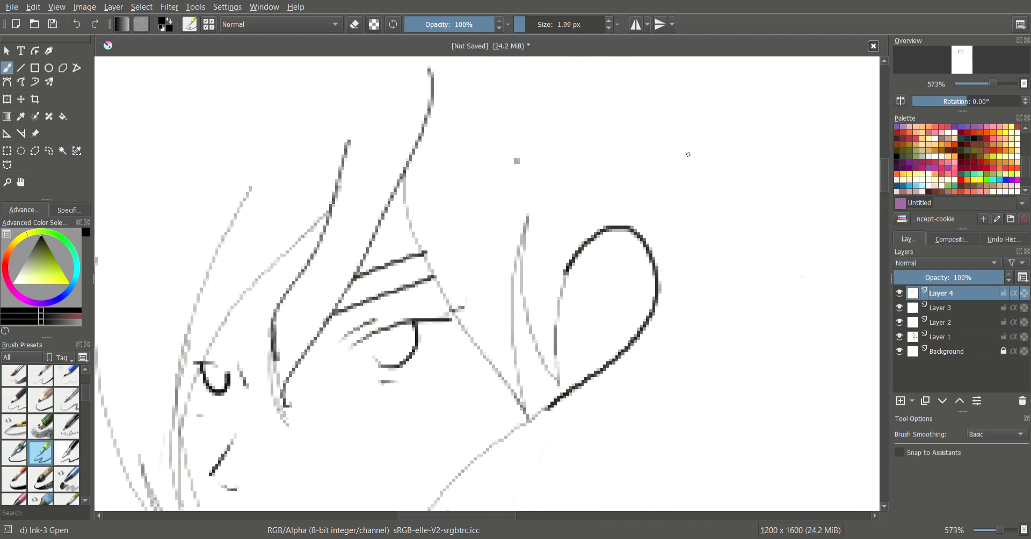
pyautogui.moveTo(582, 290); pyautogui.dragTo(622, 296)
pyautogui.moveTo(615, 335); pyautogui.dragTo(582, 373)
pyautogui.scroll(-3, 699, 292)
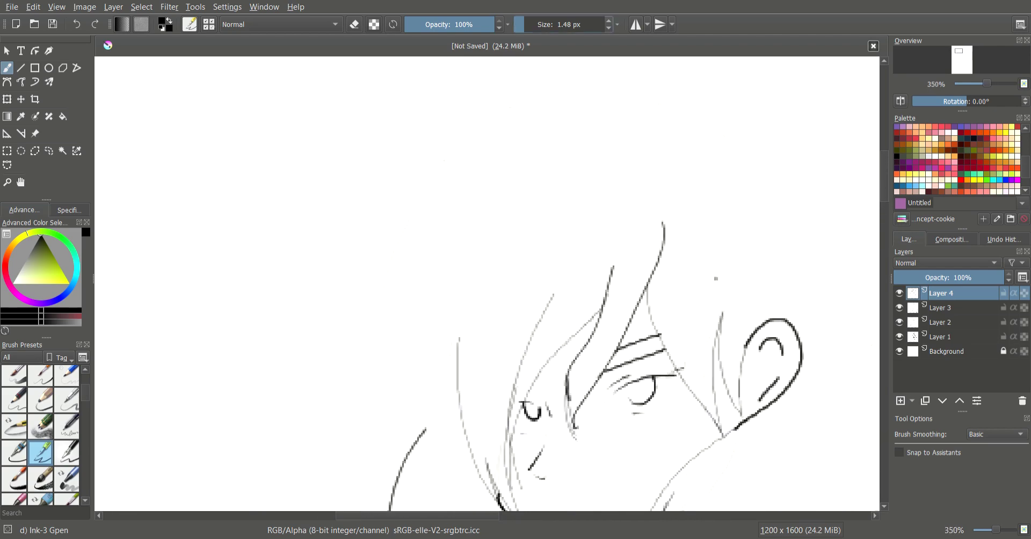
# Trace the outer hair outline around the head with the Bezier Curve tool
pyautogui.hotkey('shift', 'b')
pyautogui.scroll(-2, 487, 283)
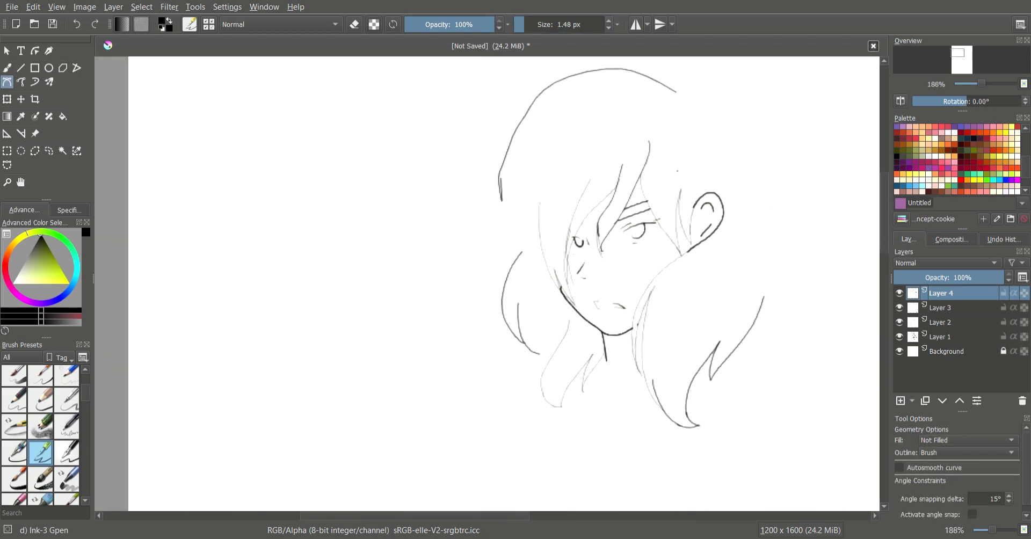
pyautogui.press('Escape')
pyautogui.press('Return')
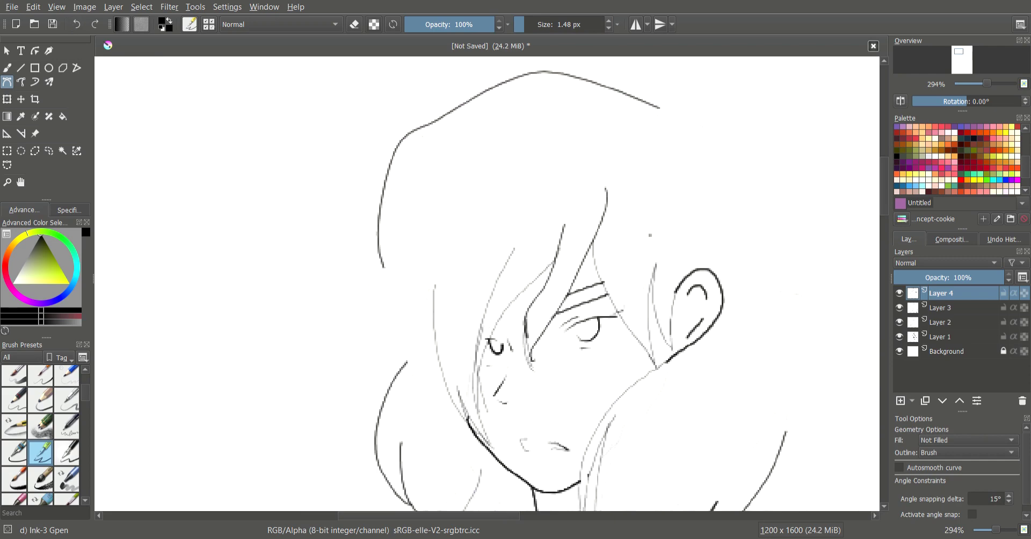
pyautogui.hotkey('ctrl', 'z')
pyautogui.scroll(1, 647, 120)
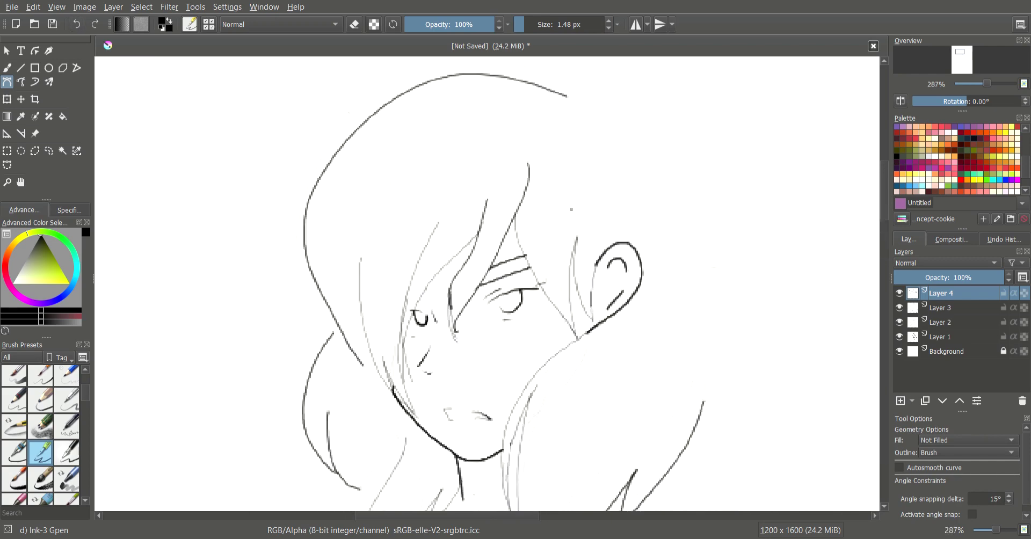
pyautogui.moveTo(622, 131); pyautogui.dragTo(644, 143)
pyautogui.press('Return')
pyautogui.scroll(-1, 659, 159)
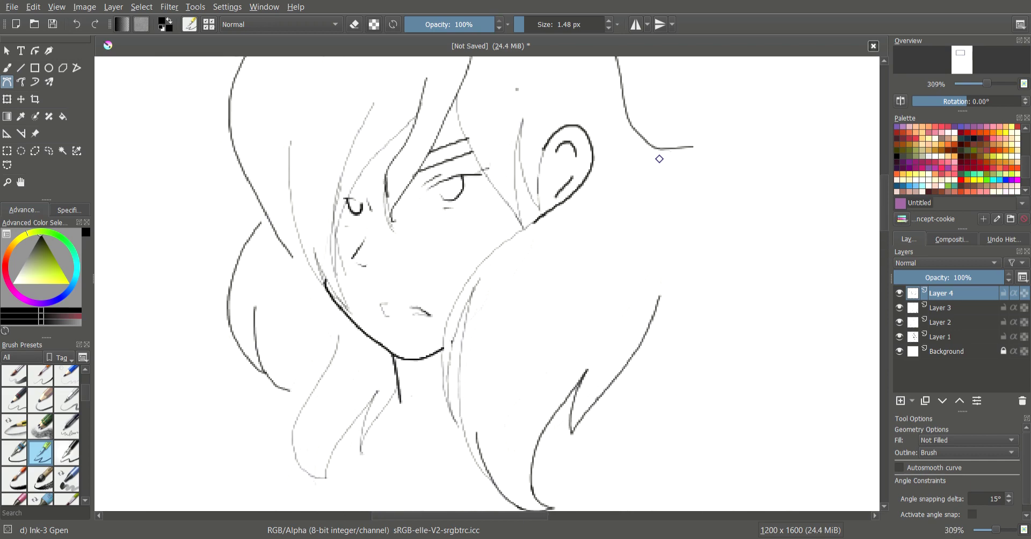
pyautogui.press('Return')
pyautogui.scroll(8, 717, 325)
pyautogui.press('b')
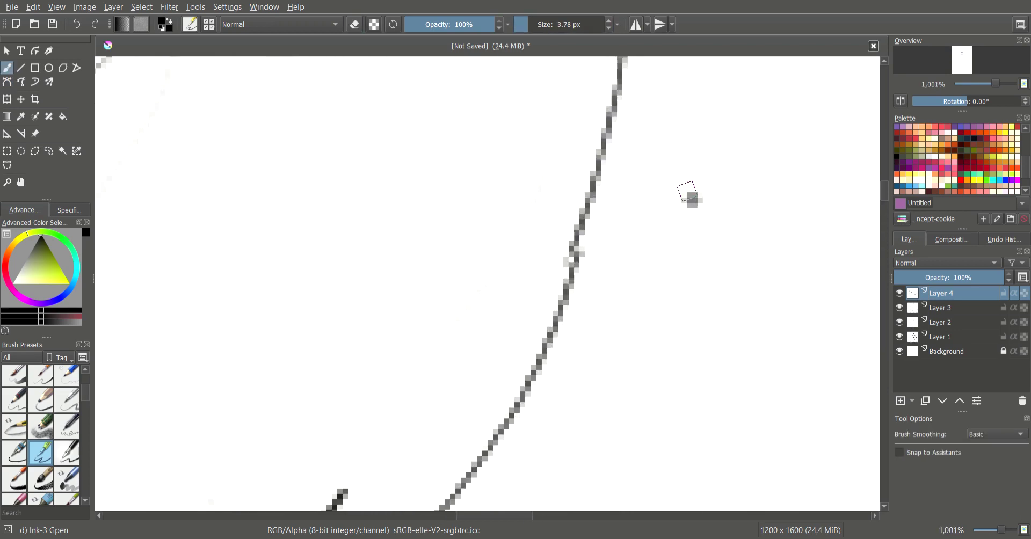
# Ink the lower eyelid lines and thicken the upper eyelid line
pyautogui.press('e')
pyautogui.scroll(-15, 690, 200)
pyautogui.scroll(18, 567, 331)
pyautogui.scroll(-12, 568, 332)
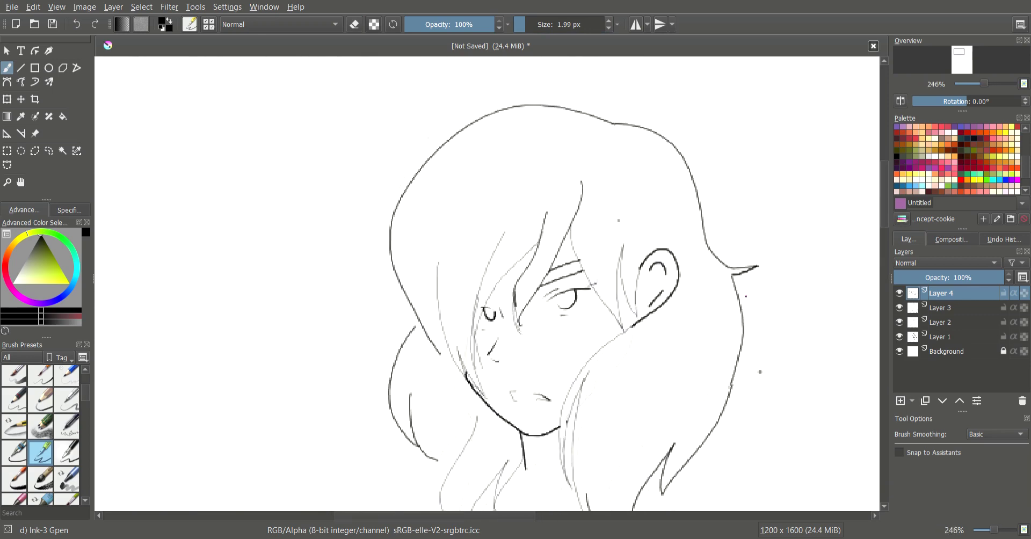
pyautogui.scroll(5, 568, 332)
pyautogui.scroll(4, 568, 332)
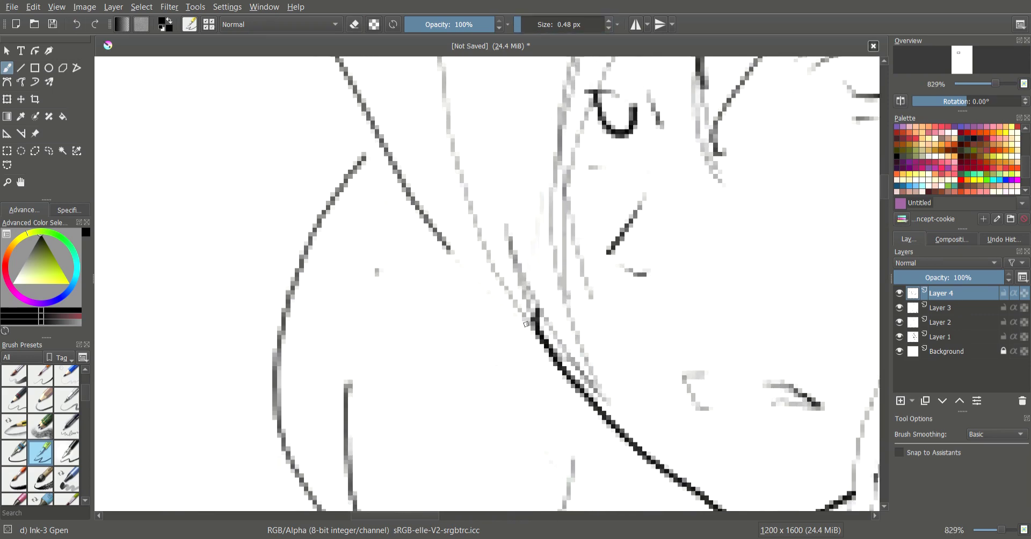
pyautogui.scroll(-3, 535, 328)
pyautogui.scroll(-2, 535, 328)
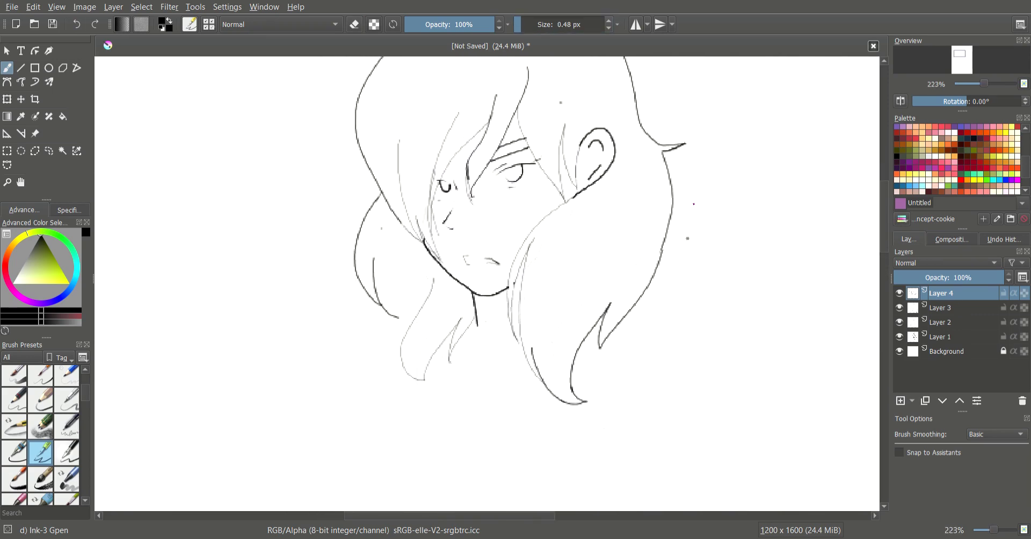
pyautogui.scroll(2, 521, 188)
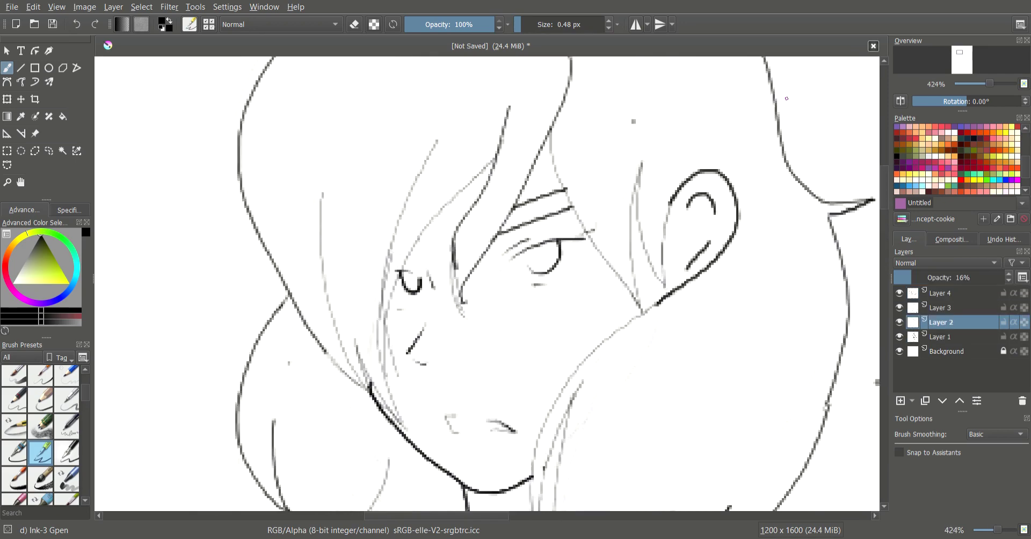
pyautogui.scroll(2, 522, 188)
pyautogui.scroll(1, 522, 188)
pyautogui.moveTo(587, 230); pyautogui.dragTo(526, 277)
pyautogui.moveTo(569, 215); pyautogui.dragTo(539, 240)
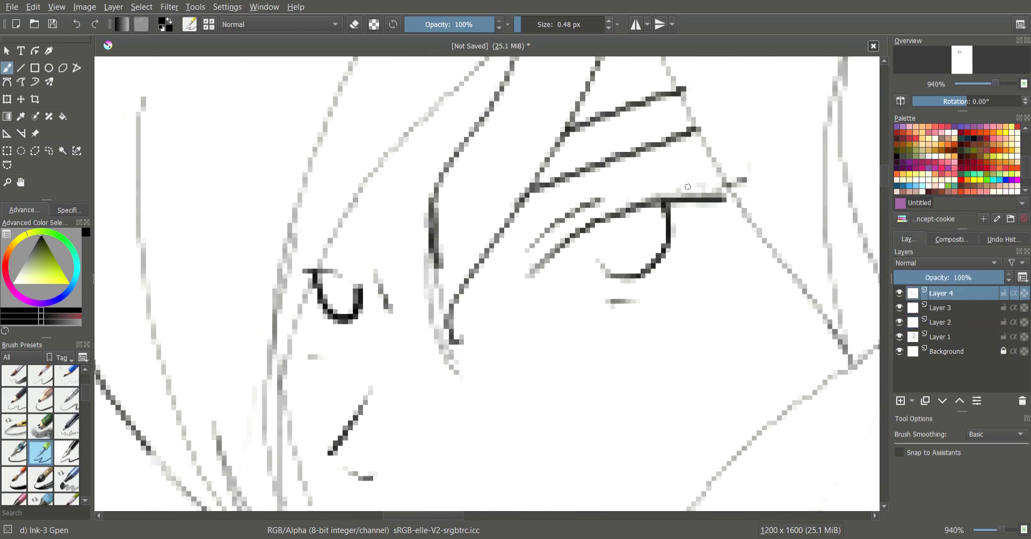
pyautogui.moveTo(721, 187); pyautogui.dragTo(598, 223)
# Ink two hair strands below the chin, undoing a misdrawn neck curve
pyautogui.scroll(2, 736, 134)
pyautogui.scroll(-3, 752, 291)
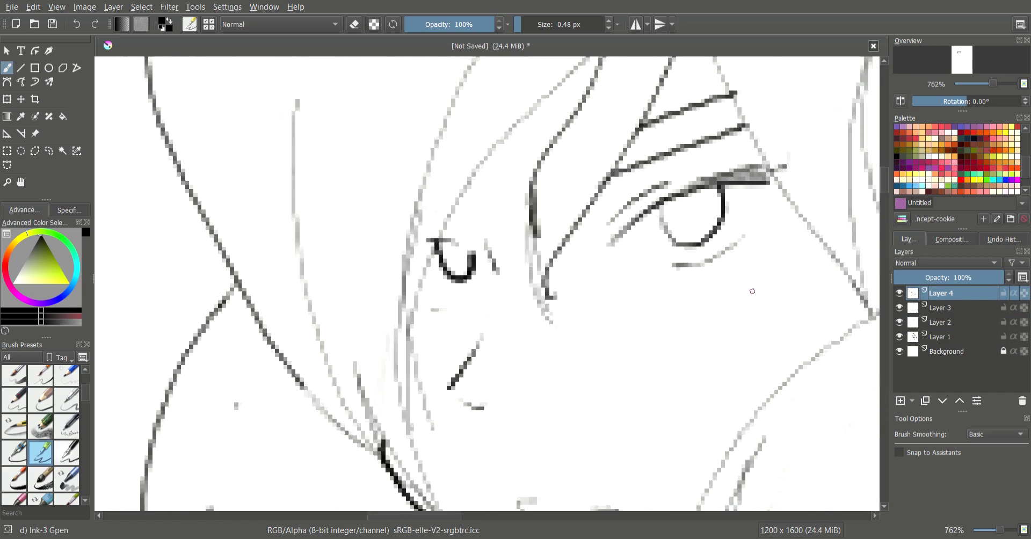
pyautogui.scroll(2, 327, 311)
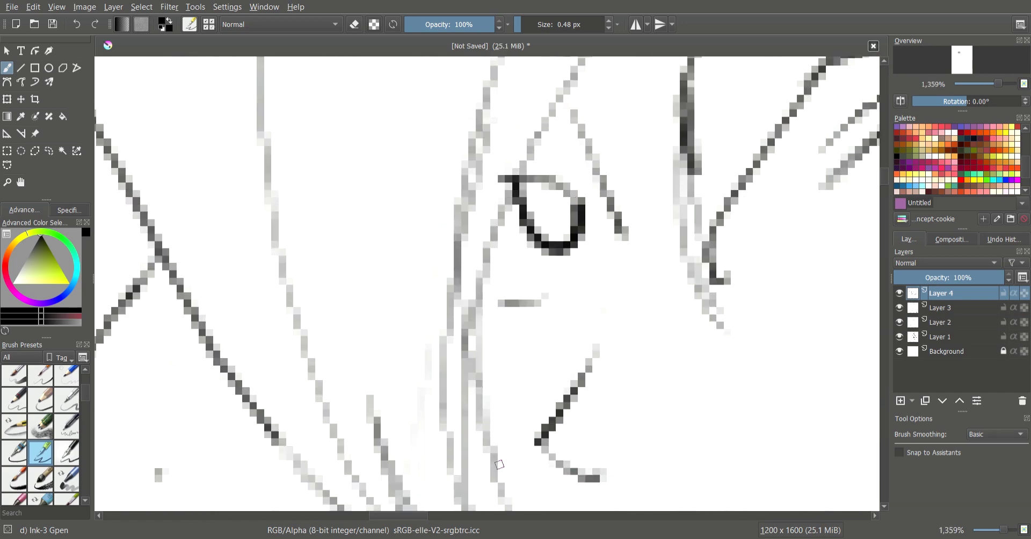
pyautogui.scroll(-5, 590, 268)
pyautogui.scroll(-2, 671, 242)
pyautogui.scroll(-3, 694, 224)
pyautogui.scroll(5, 571, 284)
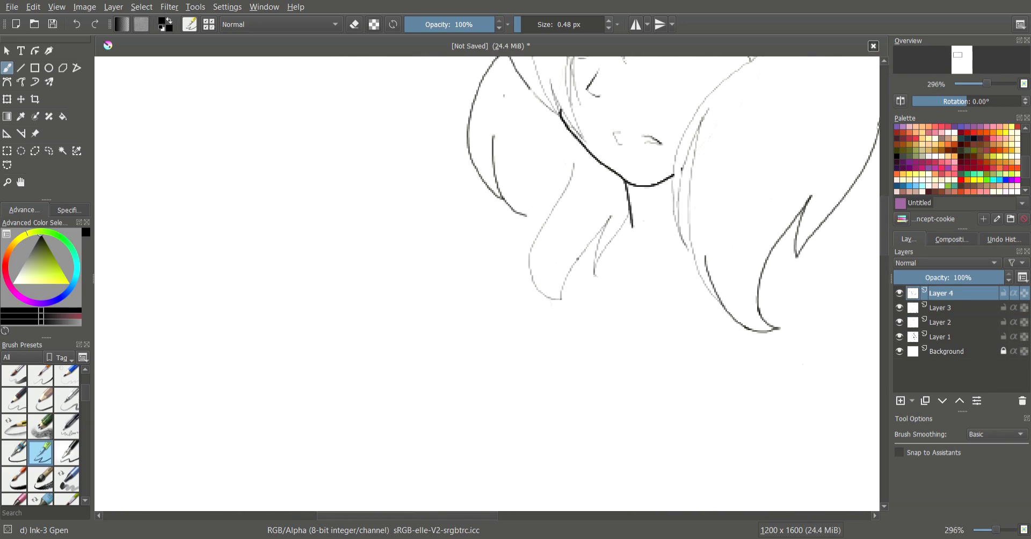
pyautogui.scroll(3, 571, 285)
pyautogui.moveTo(645, 157); pyautogui.dragTo(553, 293)
pyautogui.moveTo(595, 157); pyautogui.dragTo(547, 327)
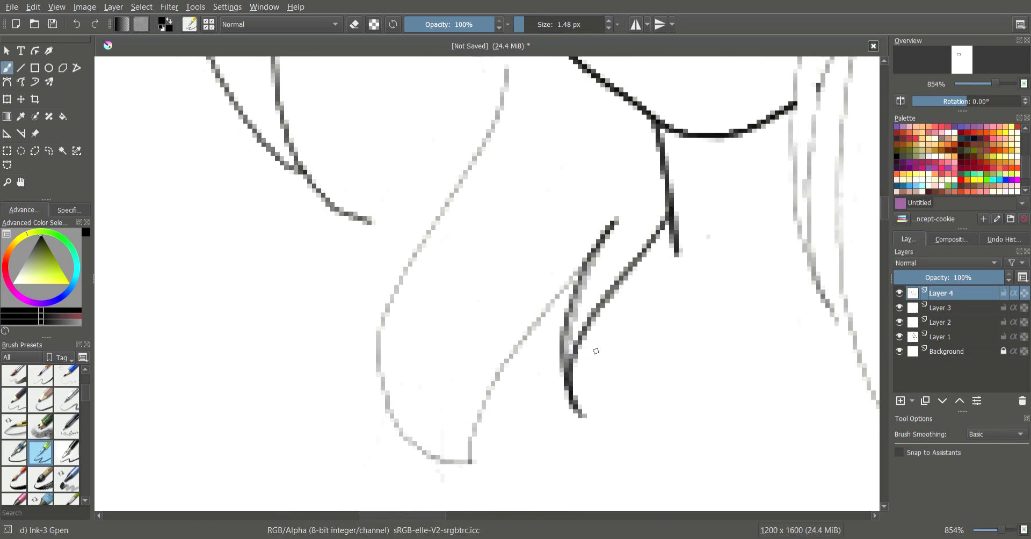
pyautogui.moveTo(510, 62)
pyautogui.mouseDown()
pyautogui.moveTo(424, 446)
pyautogui.moveTo(479, 144)
pyautogui.moveTo(471, 462)
pyautogui.mouseUp()
pyautogui.hotkey('ctrl', 'z')
# Draw the long hair strand curving down beside the jaw as a three-point Bezier curve
pyautogui.scroll(-4, 537, 322)
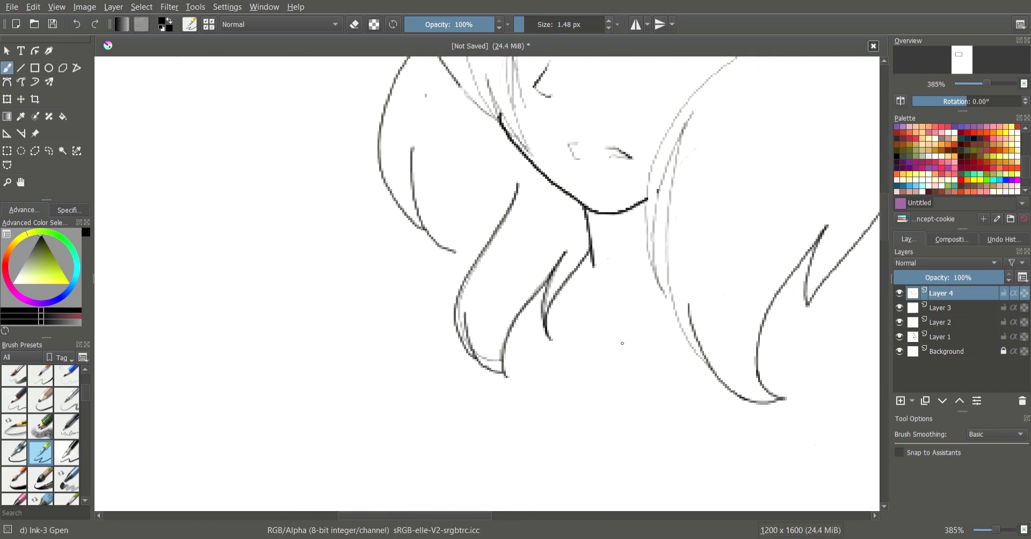
pyautogui.scroll(-4, 537, 322)
pyautogui.scroll(4, 671, 415)
pyautogui.scroll(3, 680, 162)
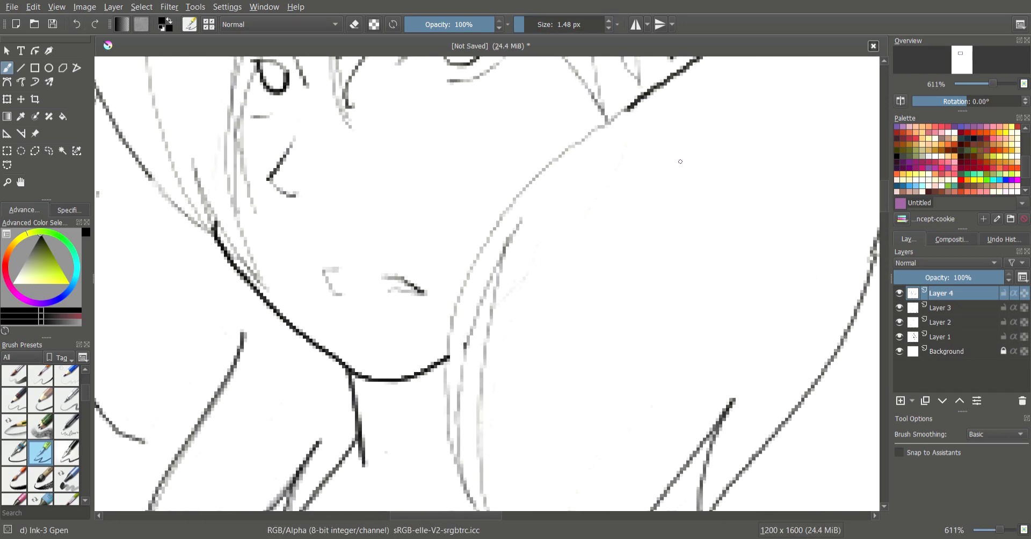
pyautogui.hotkey('shift', 'b')
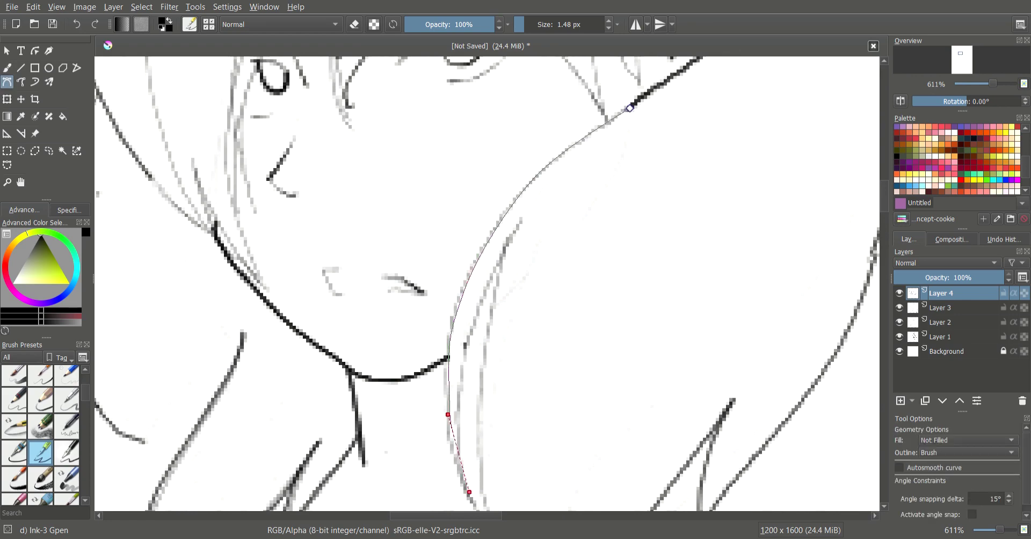
pyautogui.press('Return')
pyautogui.scroll(-3, 469, 491)
pyautogui.scroll(3, 483, 268)
pyautogui.click(530, 108)
pyautogui.click(472, 237)
pyautogui.click(483, 386)
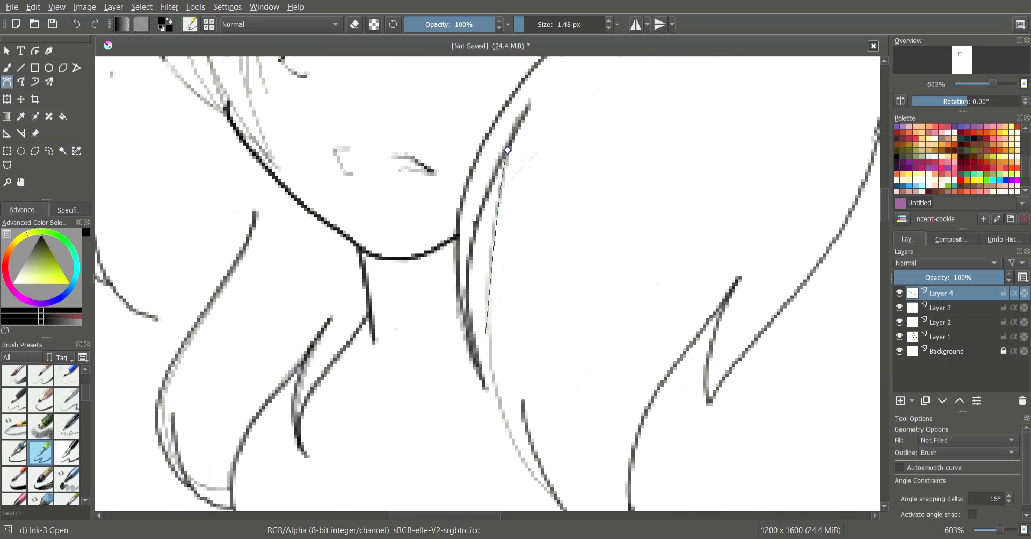
pyautogui.press('Return')
pyautogui.scroll(-3, 508, 151)
pyautogui.scroll(3, 496, 256)
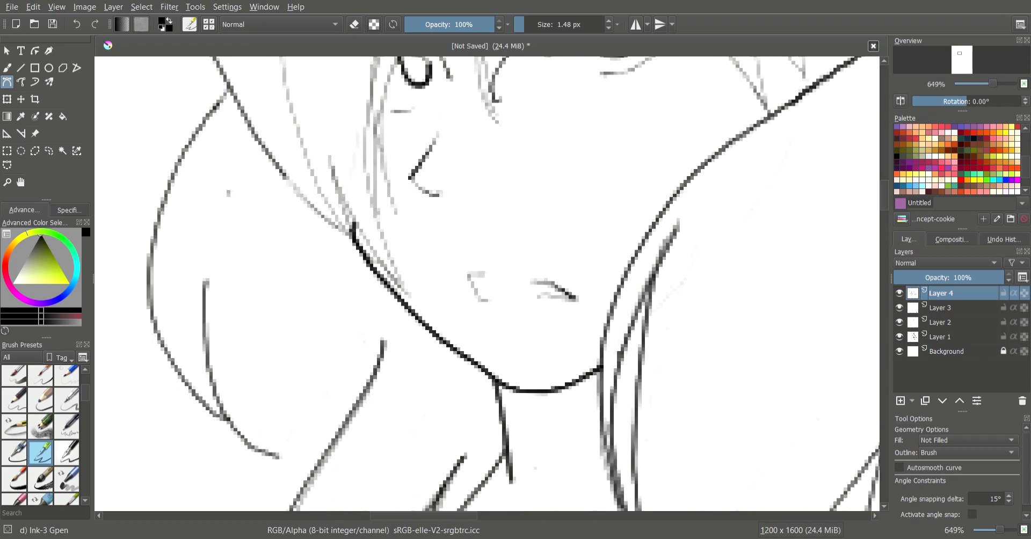
# Erase the faint nose and mouth strokes with an enlarged freehand eraser
pyautogui.press('b')
pyautogui.press('e')
pyautogui.press(']')
pyautogui.moveTo(480, 287)
pyautogui.mouseDown()
pyautogui.moveTo(576, 283)
pyautogui.moveTo(554, 261)
pyautogui.mouseUp()
# Zoom in and erase the faint grey sketch strokes between the eye and the ear
pyautogui.scroll(2, 395, 298)
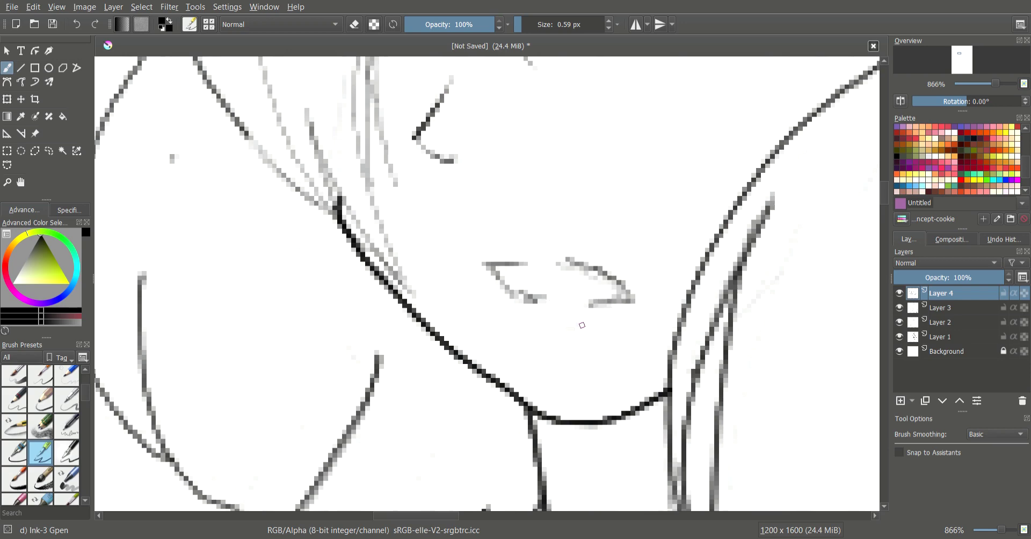
pyautogui.scroll(-5, 582, 325)
pyautogui.scroll(1, 678, 138)
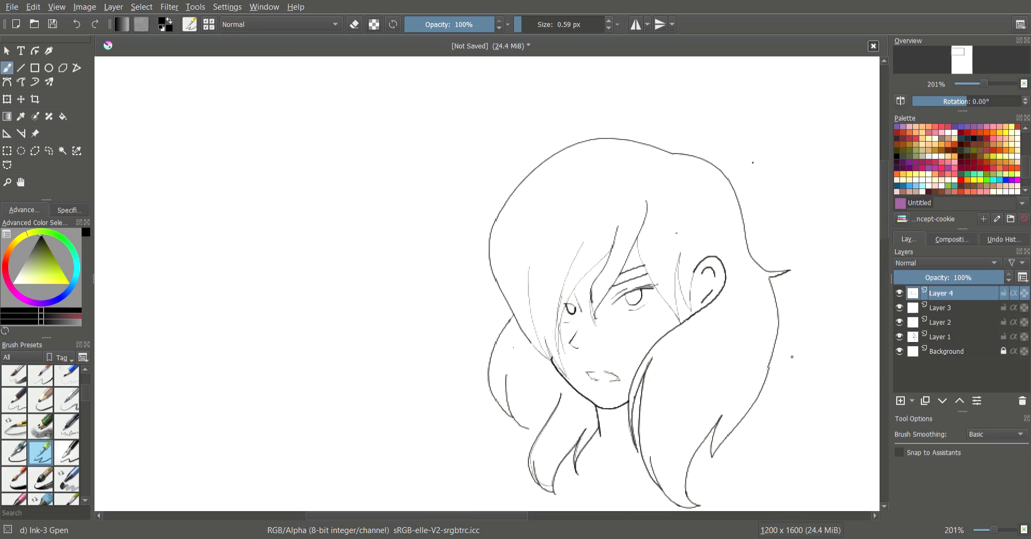
pyautogui.scroll(2, 678, 138)
pyautogui.scroll(2, 678, 138)
pyautogui.scroll(2, 605, 341)
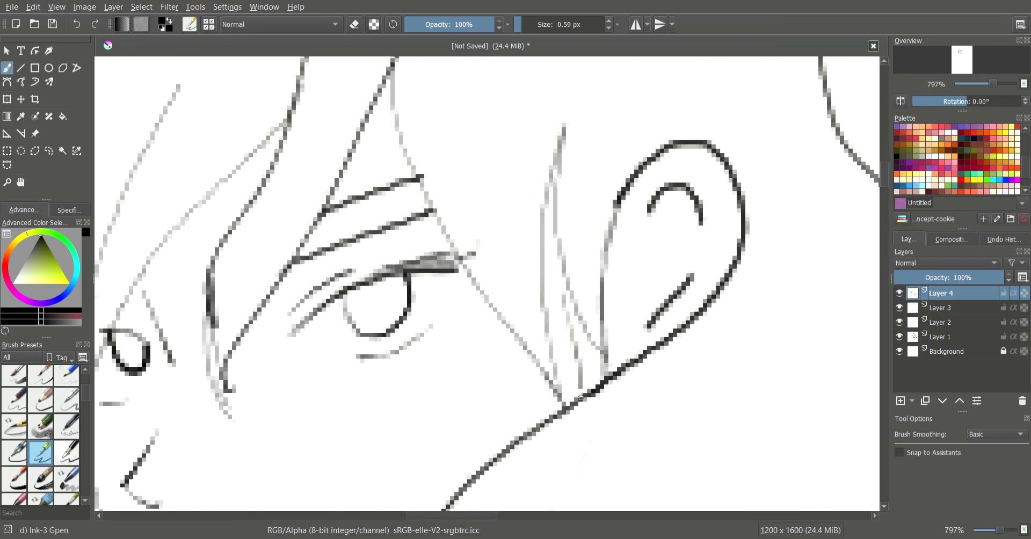
pyautogui.moveTo(576, 385)
pyautogui.mouseDown()
pyautogui.moveTo(551, 264)
pyautogui.moveTo(576, 364)
pyautogui.moveTo(561, 344)
pyautogui.mouseUp()
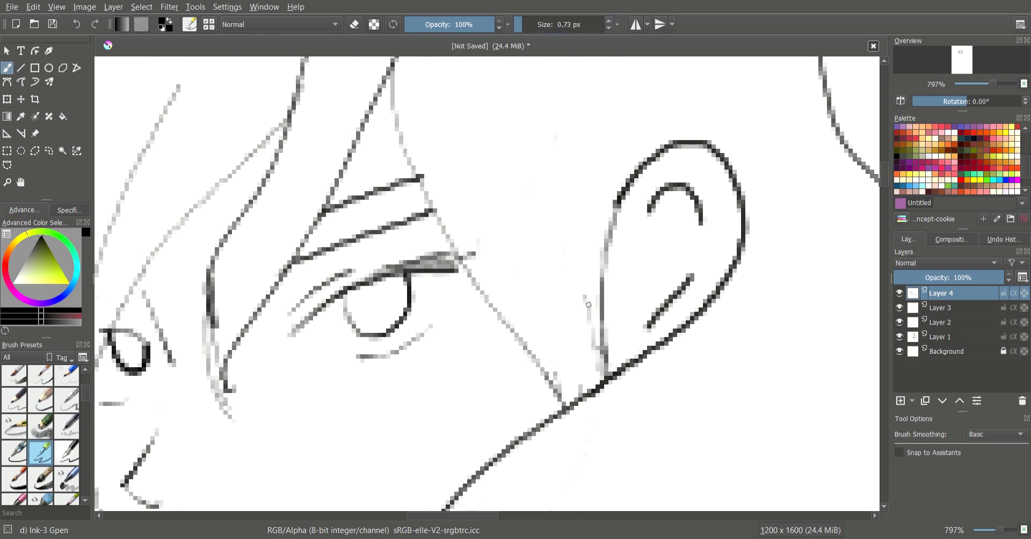
pyautogui.scroll(-8, 588, 304)
pyautogui.scroll(5, 669, 226)
# Step through the Layer 1, Layer 3 and Layer 2 sketch layers
pyautogui.scroll(-5, 560, 323)
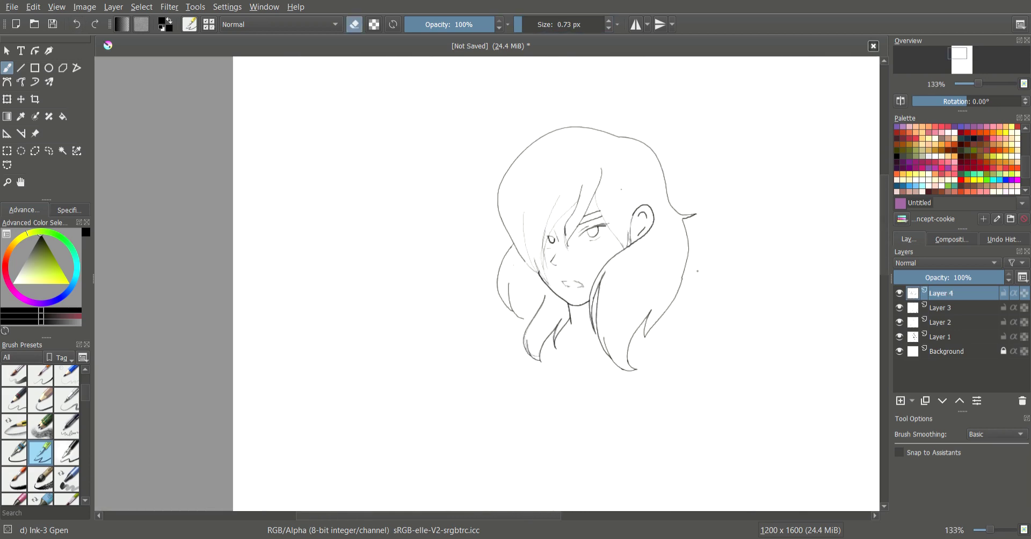
pyautogui.press('e')
pyautogui.press('pagedown')
pyautogui.press('pagedown')
pyautogui.press('pagedown')
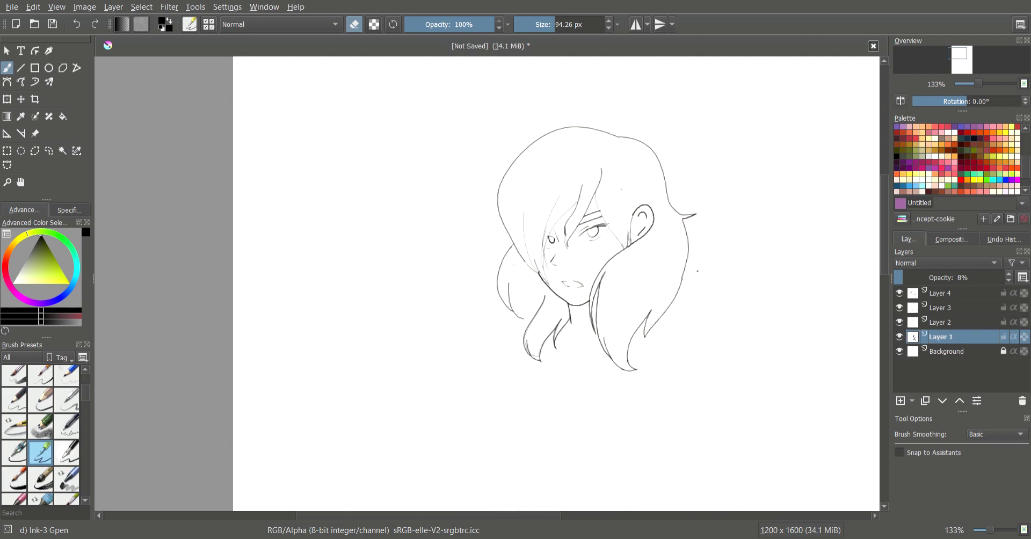
pyautogui.press('pageup')
pyautogui.press('pageup')
pyautogui.scroll(-2, 771, 336)
pyautogui.scroll(4, 591, 268)
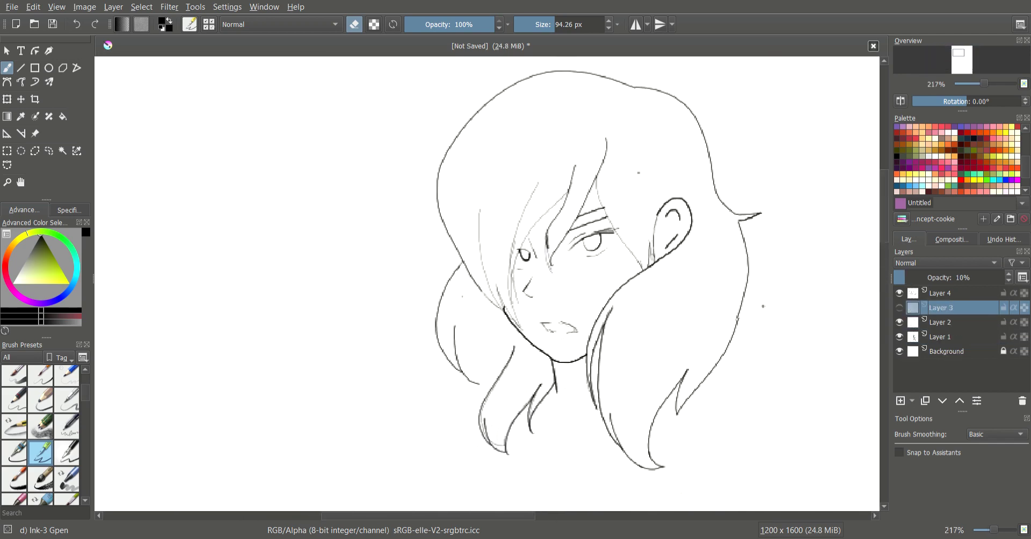
pyautogui.press('pagedown')
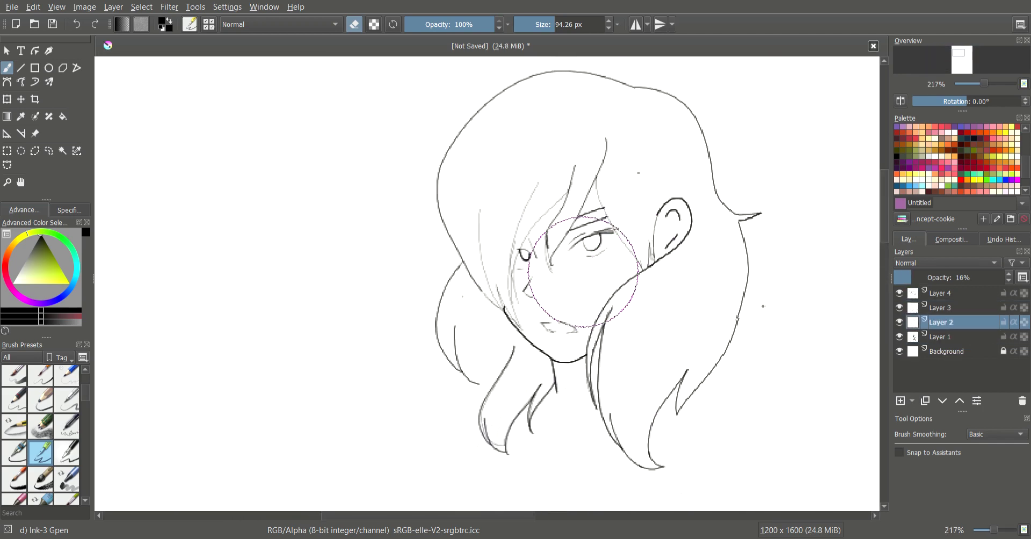
pyautogui.scroll(-3, 695, 179)
pyautogui.scroll(8, 618, 290)
# Shrink the brush to a fine tip, hide Layer 3 and return to Layer 4
pyautogui.rightClick(618, 290)
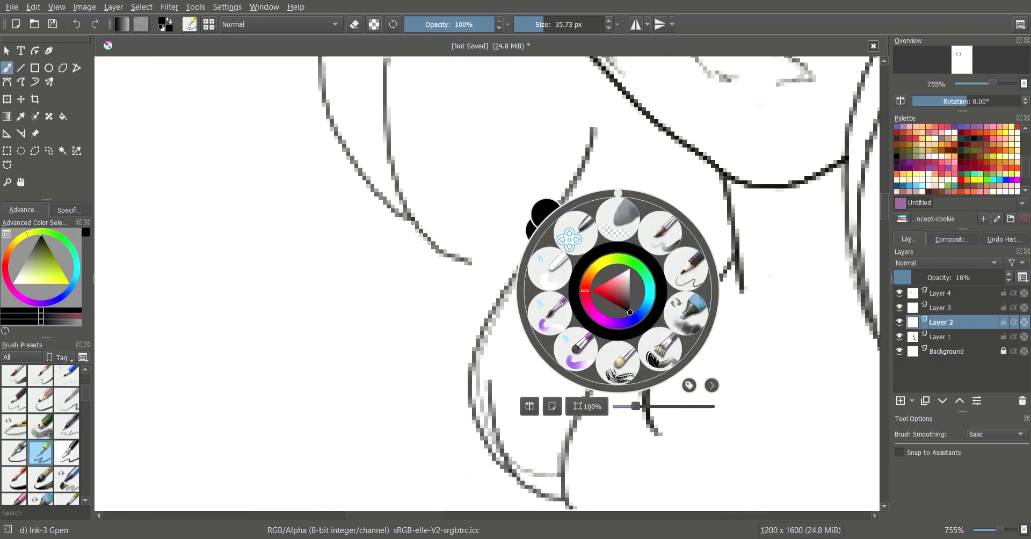
pyautogui.press('Escape')
pyautogui.press('[')
pyautogui.press('[')
pyautogui.press('[')
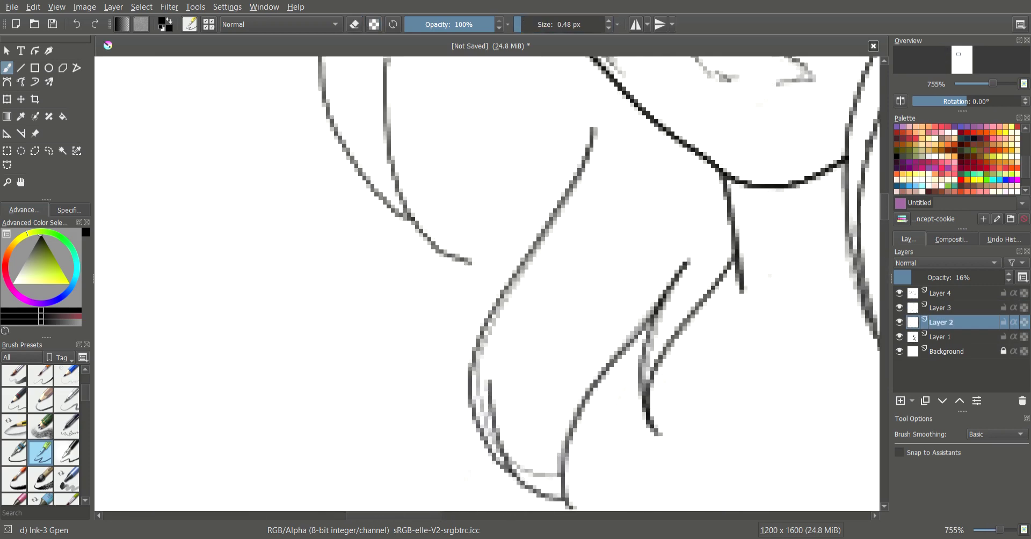
pyautogui.press('pageup')
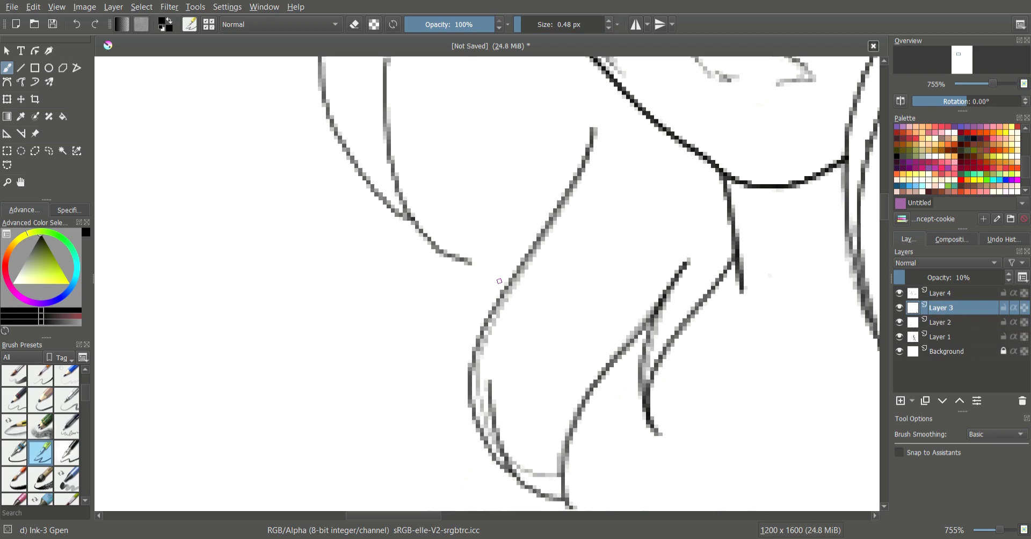
pyautogui.press('pageup')
# Add a heavier black lash stroke to one eye's upper lid
pyautogui.moveTo(500, 281); pyautogui.dragTo(446, 185)
pyautogui.scroll(-6, 484, 268)
pyautogui.scroll(5, 732, 132)
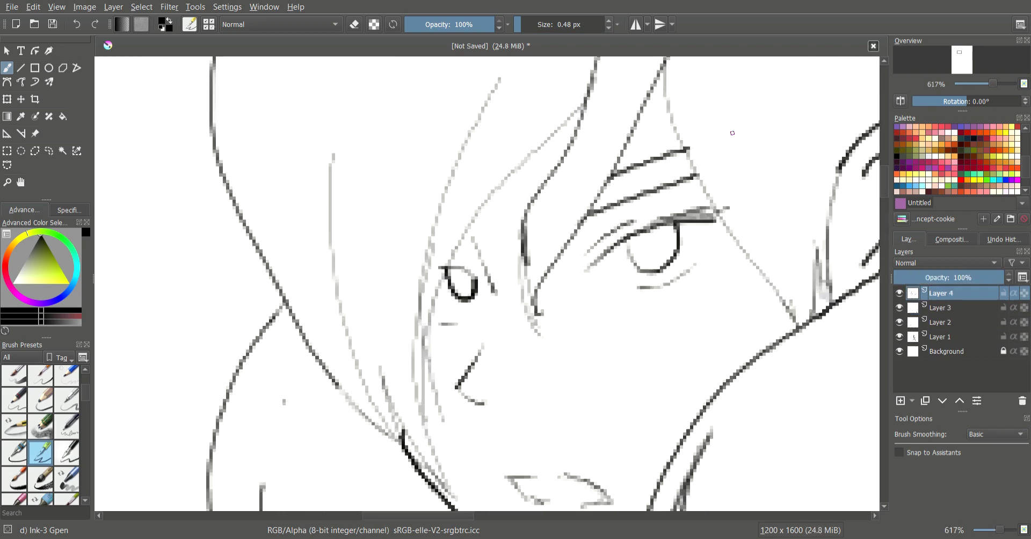
pyautogui.scroll(-3, 732, 133)
pyautogui.scroll(2, 740, 161)
pyautogui.scroll(-3, 746, 182)
pyautogui.scroll(-2, 749, 189)
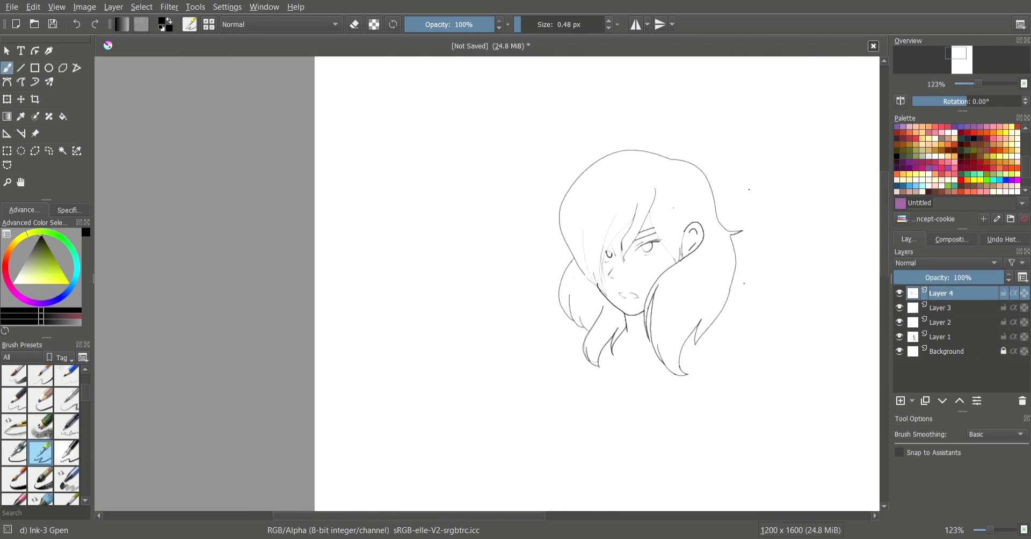
pyautogui.scroll(6, 567, 276)
# Thicken the upper eyelid line with a heavier brush stroke
pyautogui.moveTo(513, 306); pyautogui.dragTo(654, 273)
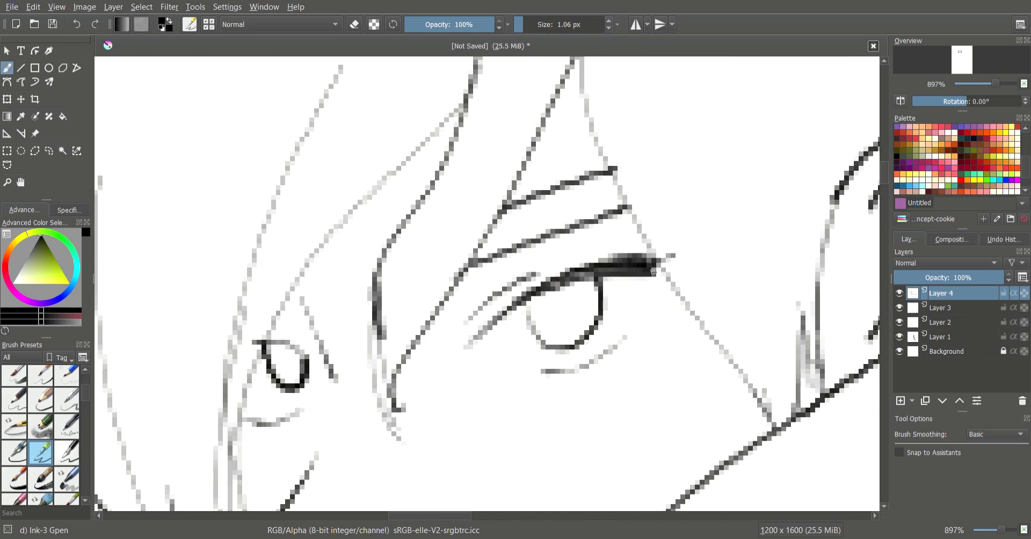
pyautogui.scroll(-1, 603, 269)
pyautogui.scroll(2, 602, 269)
pyautogui.scroll(-1, 602, 268)
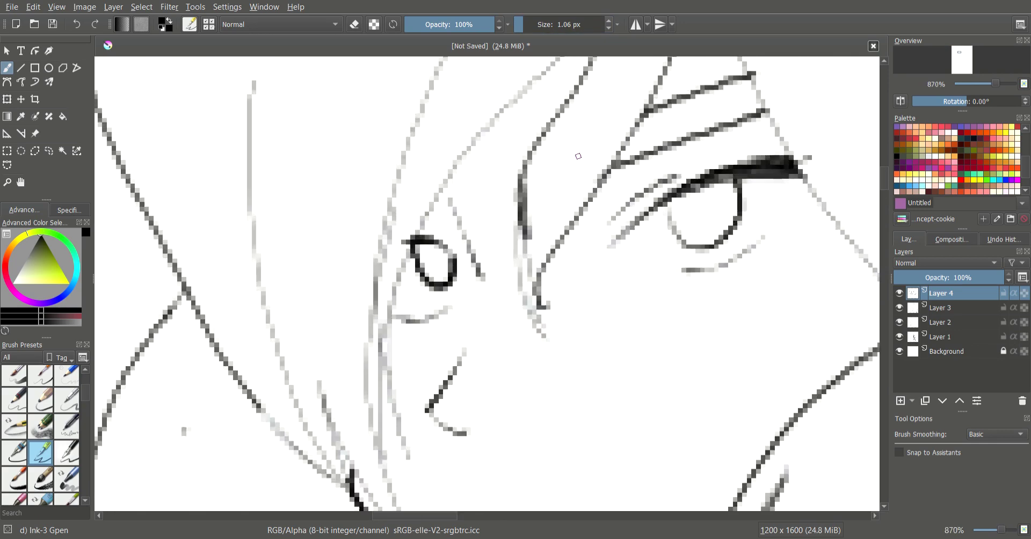
pyautogui.scroll(-2, 590, 268)
pyautogui.scroll(-2, 766, 64)
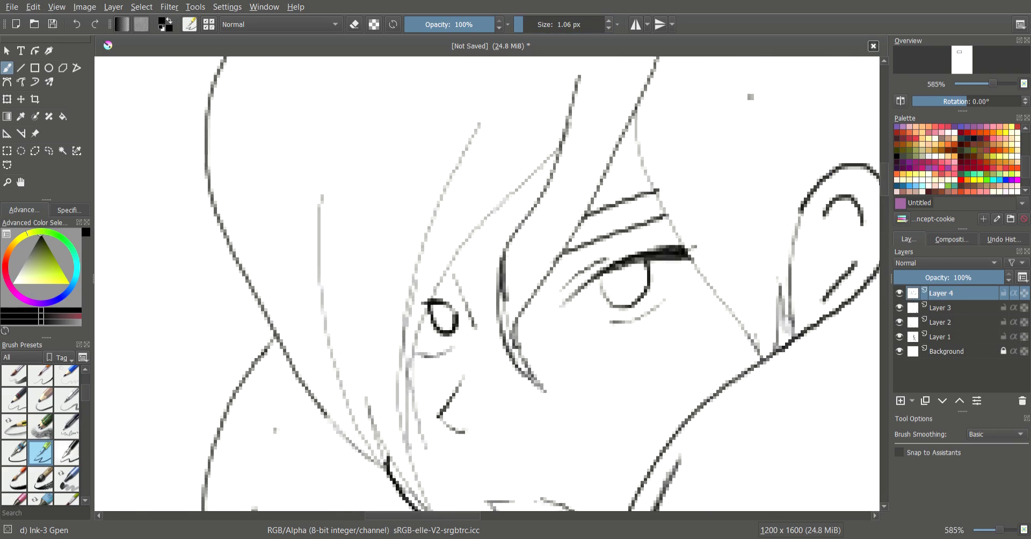
pyautogui.scroll(-1, 734, 150)
pyautogui.scroll(-1, 774, 146)
pyautogui.scroll(3, 774, 146)
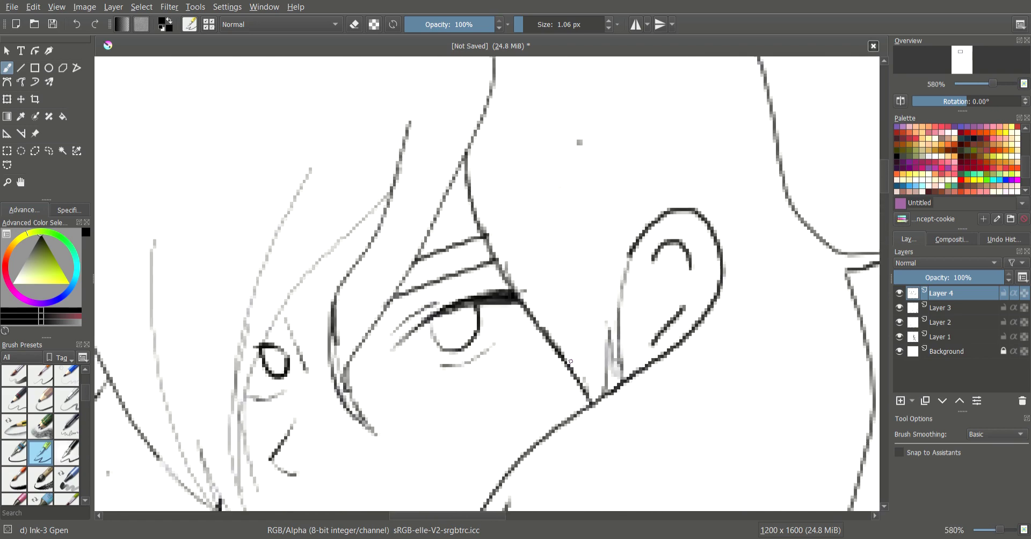
pyautogui.scroll(1, 774, 146)
# Erase the curved hair line left of the eye and redraw it
pyautogui.press('e')
pyautogui.moveTo(600, 239); pyautogui.dragTo(591, 314)
pyautogui.scroll(2, 572, 224)
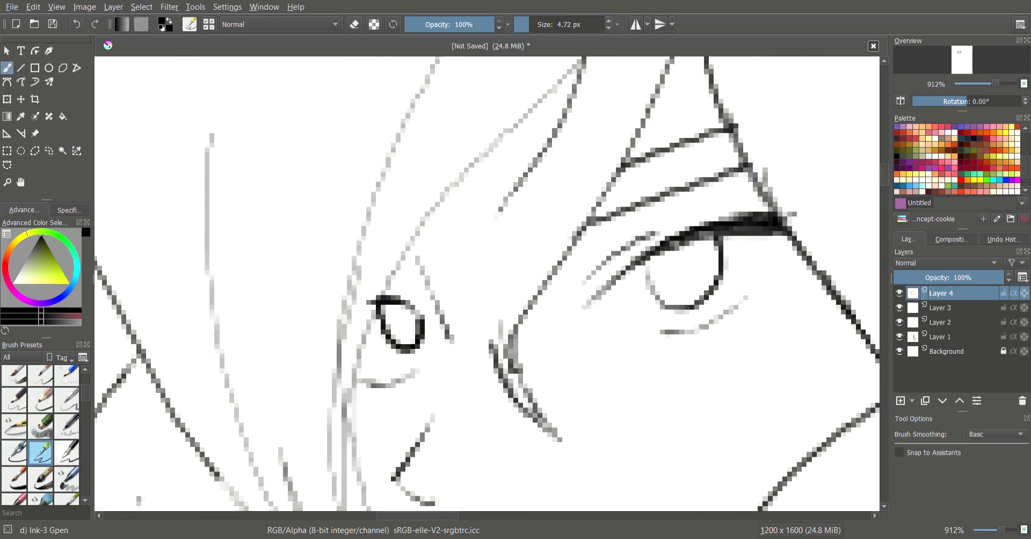
pyautogui.moveTo(534, 156); pyautogui.dragTo(483, 322)
pyautogui.hotkey('ctrl', 'z')
pyautogui.moveTo(526, 180); pyautogui.dragTo(515, 376)
pyautogui.scroll(-1, 573, 224)
pyautogui.scroll(-1, 729, 93)
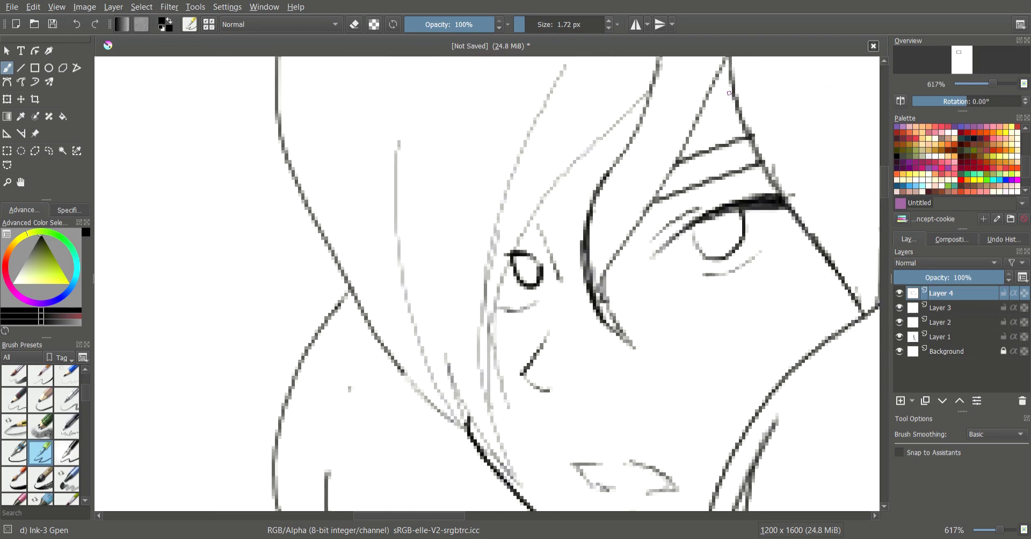
pyautogui.scroll(-1, 479, 209)
pyautogui.scroll(-1, 480, 210)
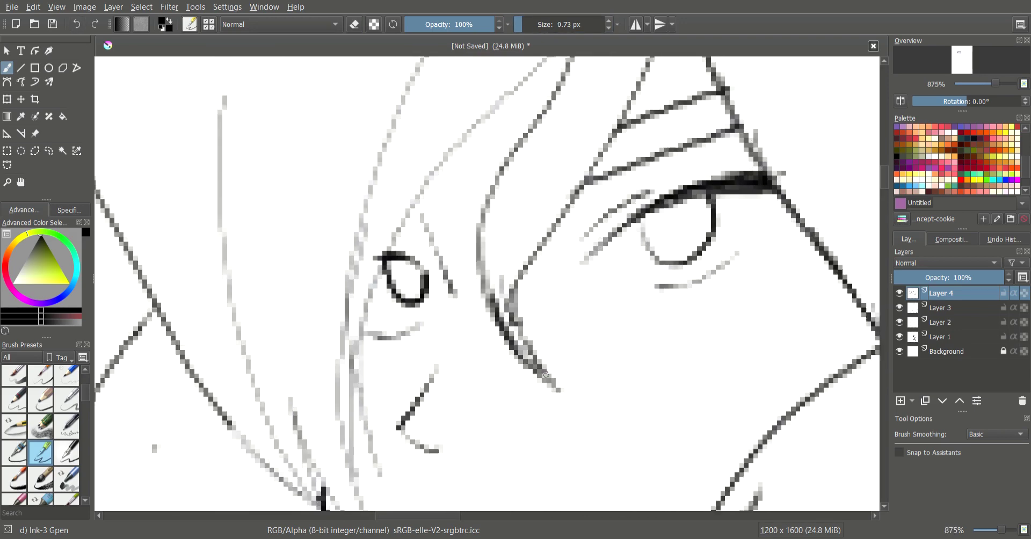
pyautogui.scroll(-1, 480, 210)
pyautogui.scroll(-1, 479, 210)
# Make the Layer 3 sketch visible again and select Layer 1
pyautogui.scroll(1, 676, 315)
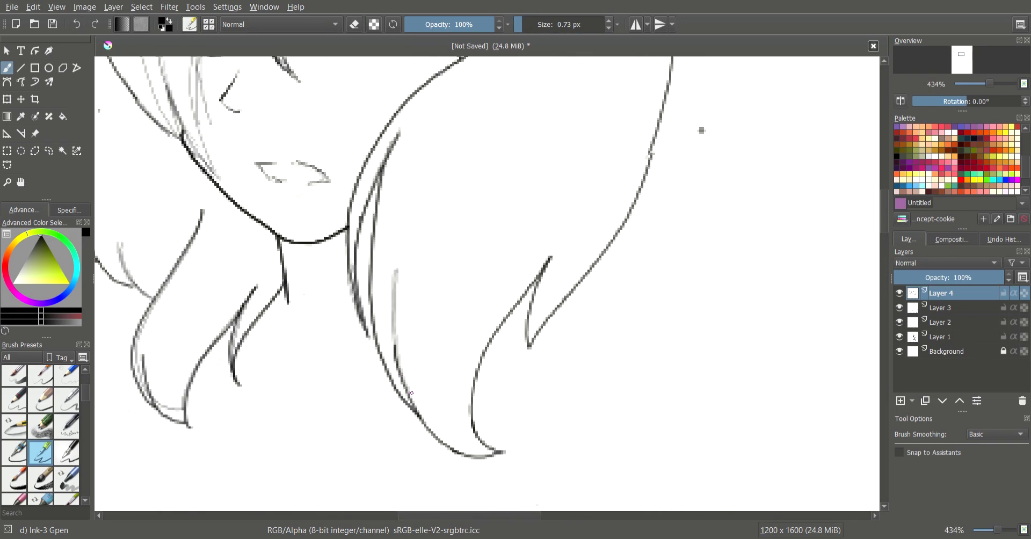
pyautogui.scroll(-8, 412, 393)
pyautogui.scroll(1, 411, 393)
pyautogui.scroll(1, 536, 268)
pyautogui.scroll(5, 759, 398)
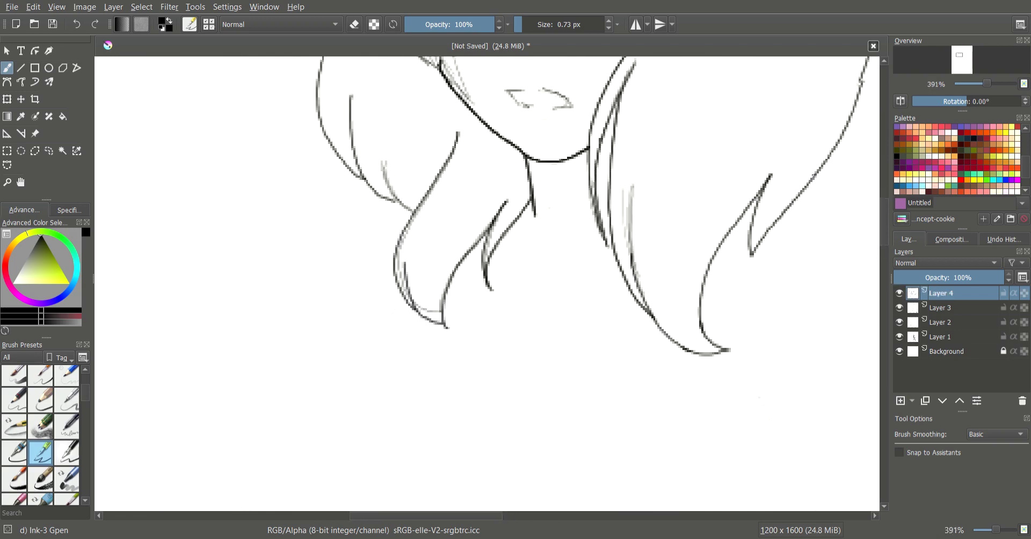
pyautogui.scroll(-5, 562, 255)
pyautogui.click(899, 308)
pyautogui.click(944, 336)
pyautogui.scroll(-2, 555, 284)
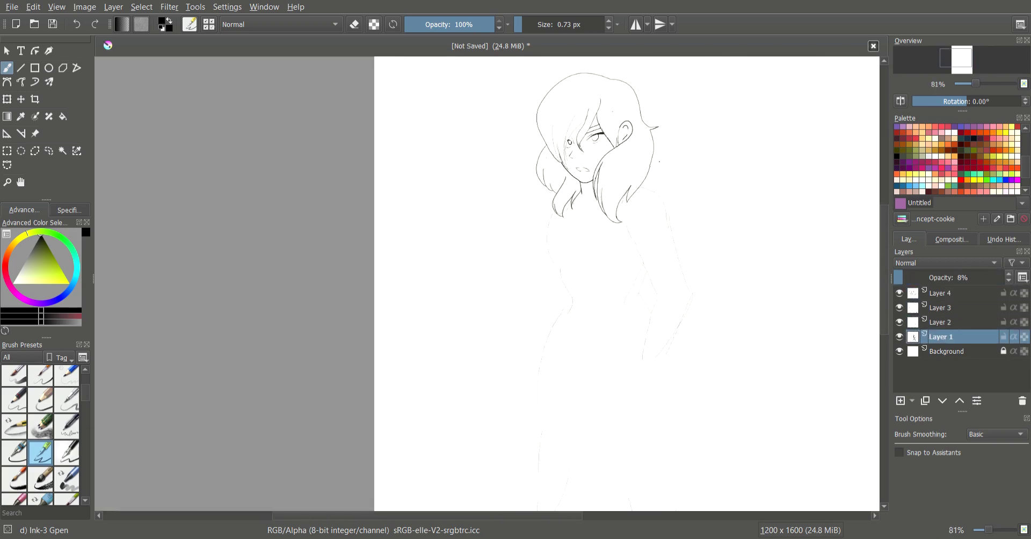